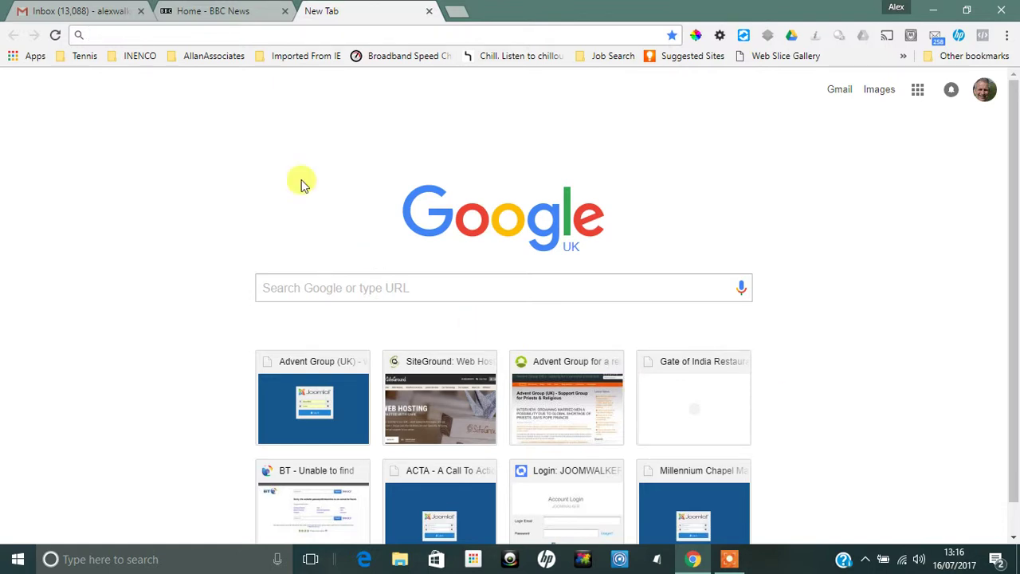
Load the SiteGround website by entering 'siteground' in Chrome's address bar
{"action": "left_click", "coordinate": [127, 35]}
{"action": "type", "text": "siteground.com"}
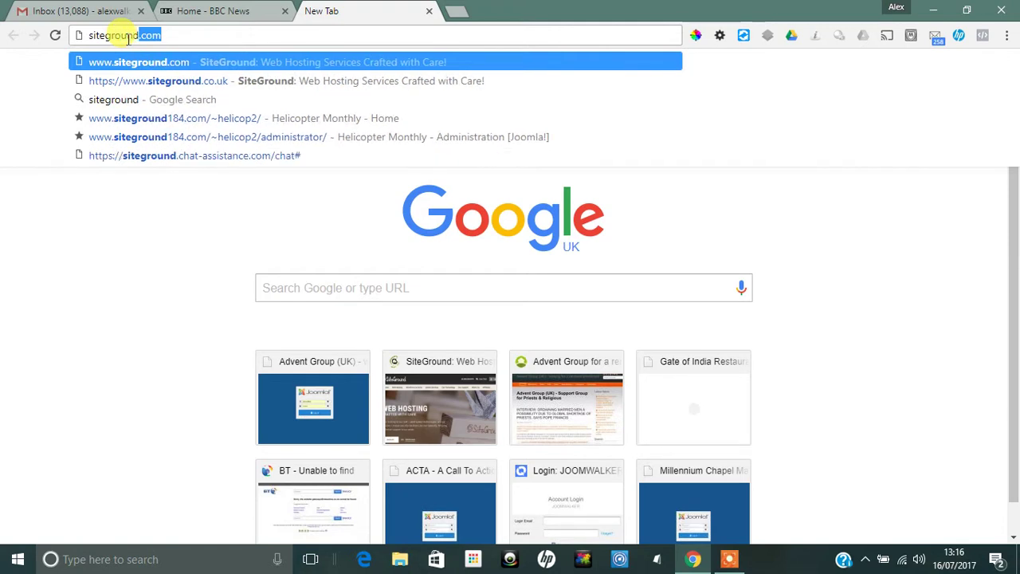
{"action": "key", "text": "Return"}
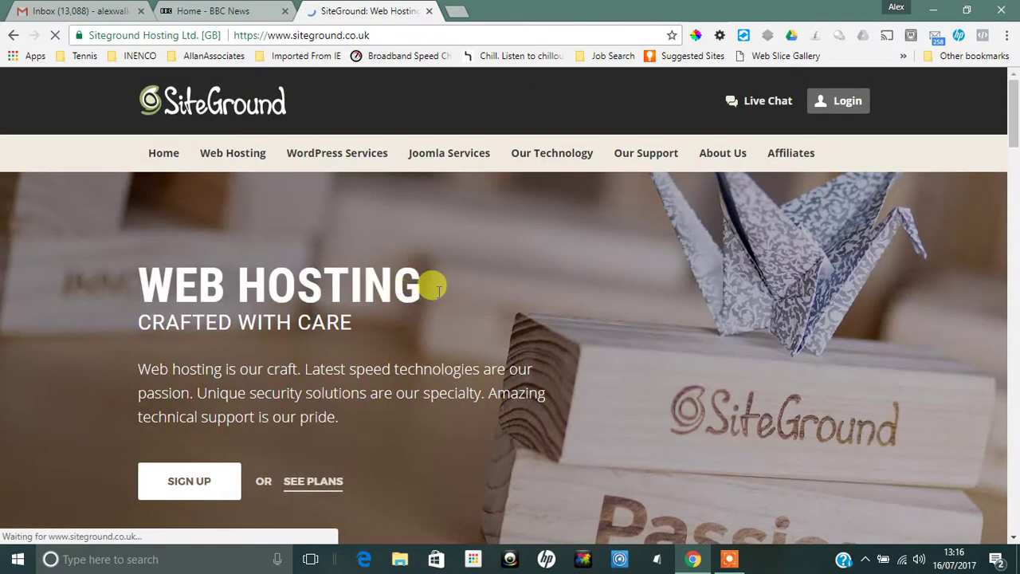
Open the Web Hosting page comparing StartUp, GrowBig and GoGeek plans at £2.75, £3.95, £7.95
{"action": "scroll", "coordinate": [483, 287], "scroll_direction": "down", "scroll_amount": 6}
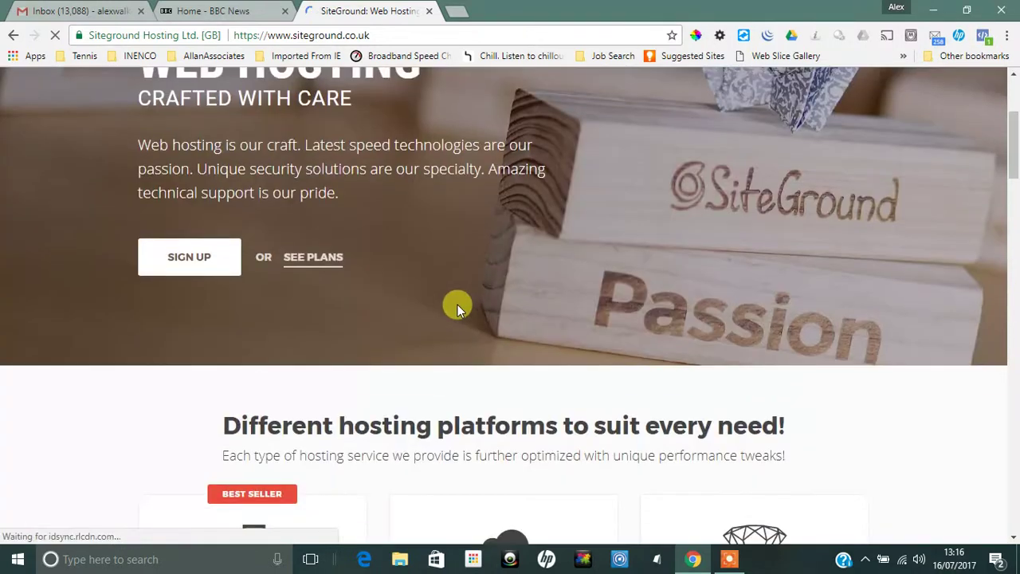
{"action": "scroll", "coordinate": [159, 441], "scroll_direction": "down", "scroll_amount": 1}
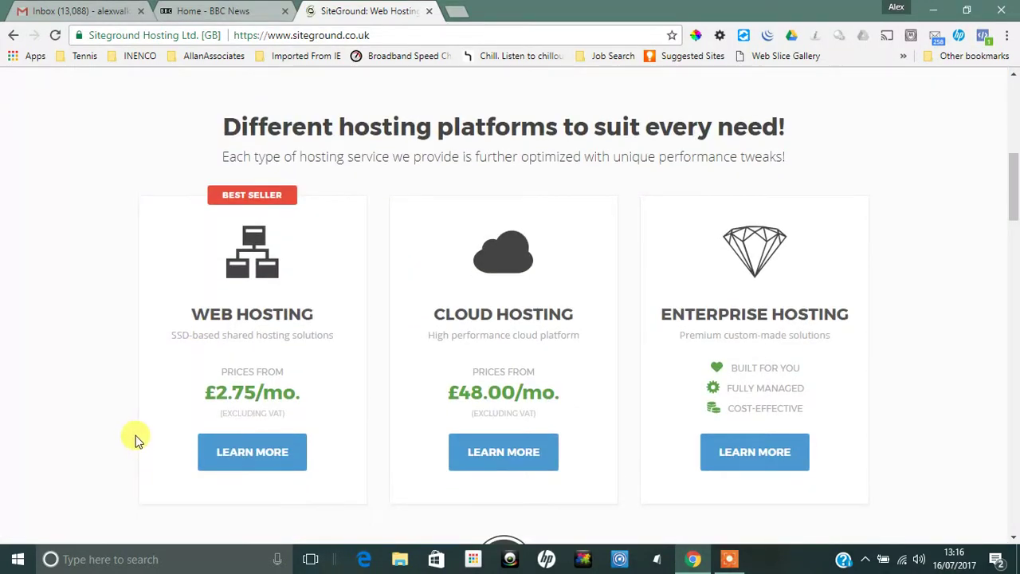
{"action": "scroll", "coordinate": [137, 478], "scroll_direction": "down", "scroll_amount": 1}
{"action": "left_click", "coordinate": [229, 389]}
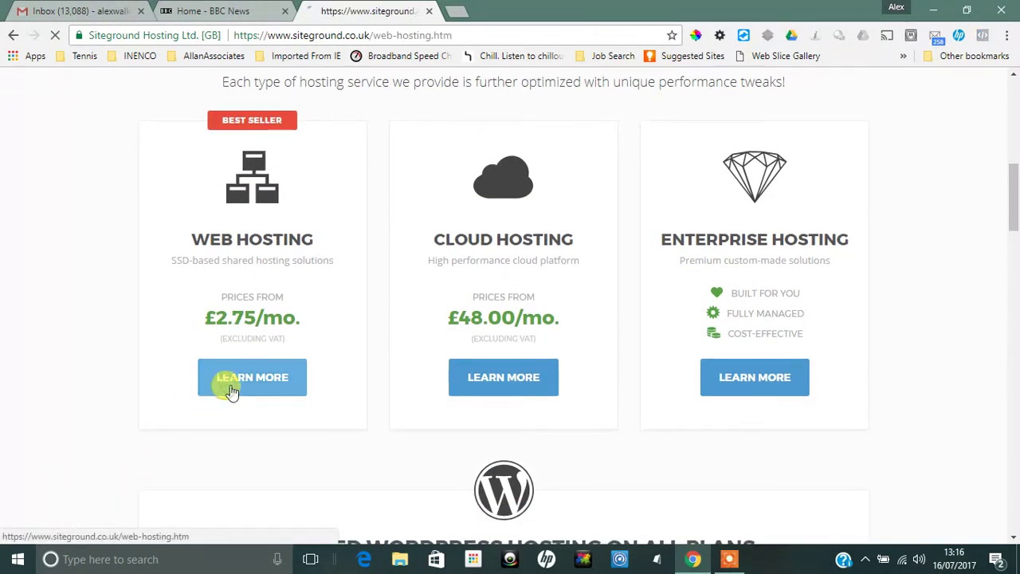
{"action": "scroll", "coordinate": [87, 400], "scroll_direction": "down", "scroll_amount": 3}
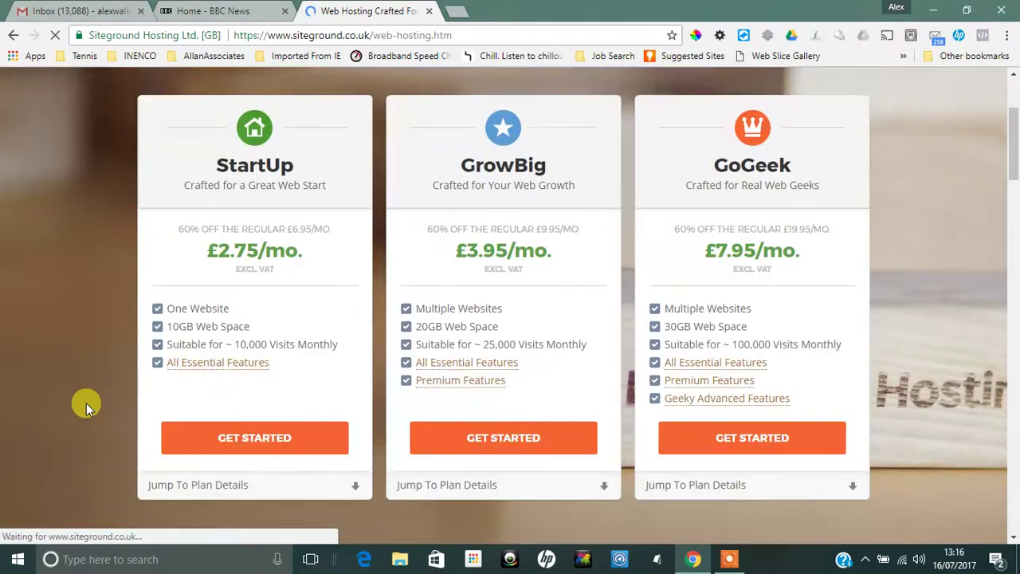
{"action": "scroll", "coordinate": [86, 403], "scroll_direction": "down", "scroll_amount": 1}
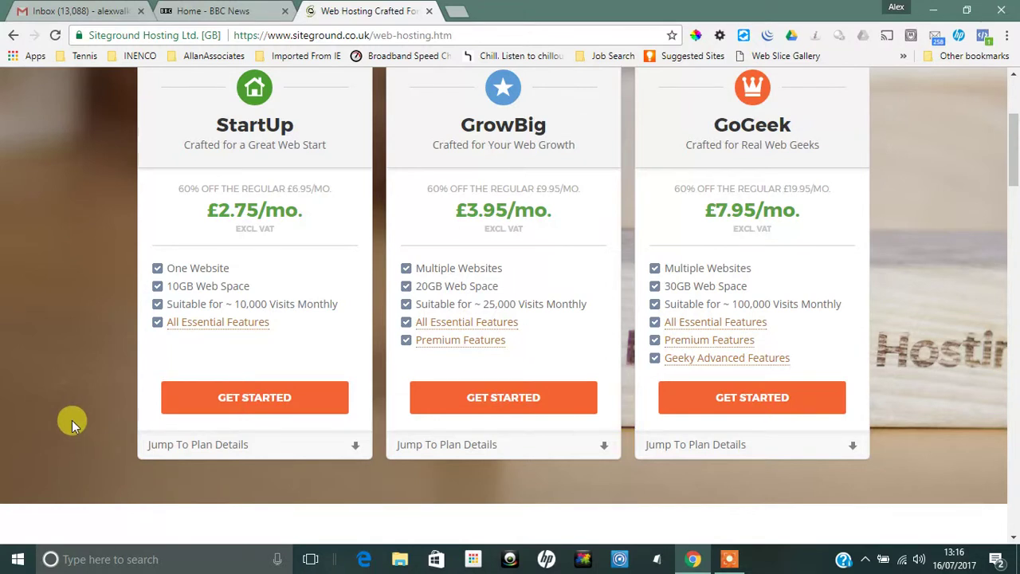
Start signing up for the StartUp plan to reach the Secure Sign Up form
{"action": "left_click", "coordinate": [243, 405]}
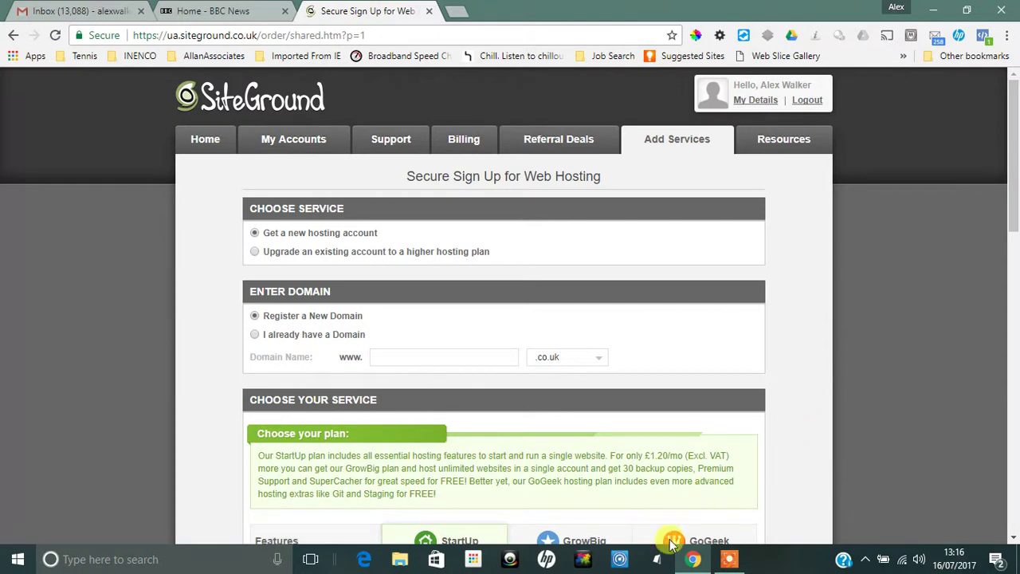
{"action": "mouse_move", "coordinate": [729, 561]}
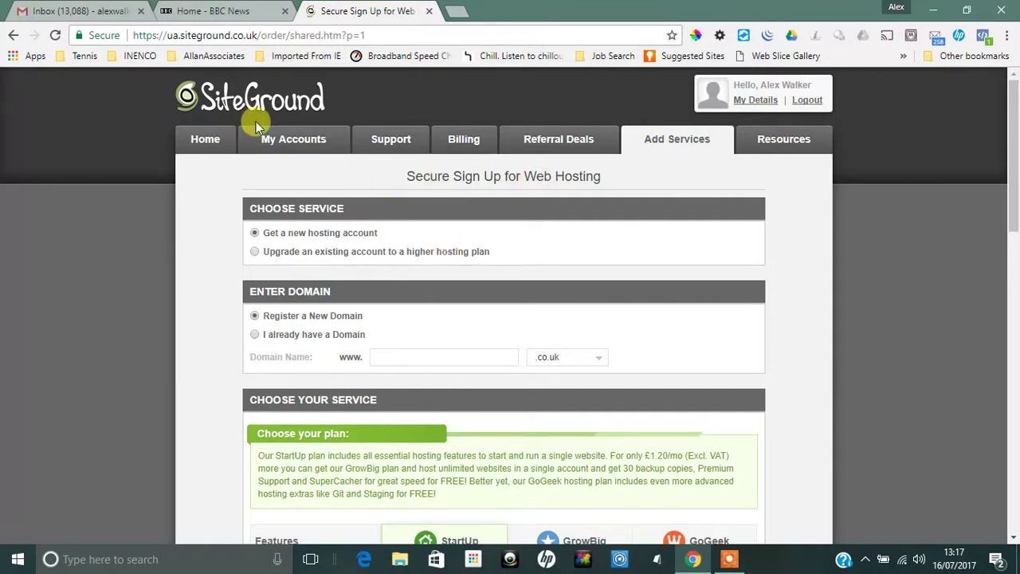
Go through My Accounts to the GoGeek hosting account's cPanel home
{"action": "left_click", "coordinate": [279, 141]}
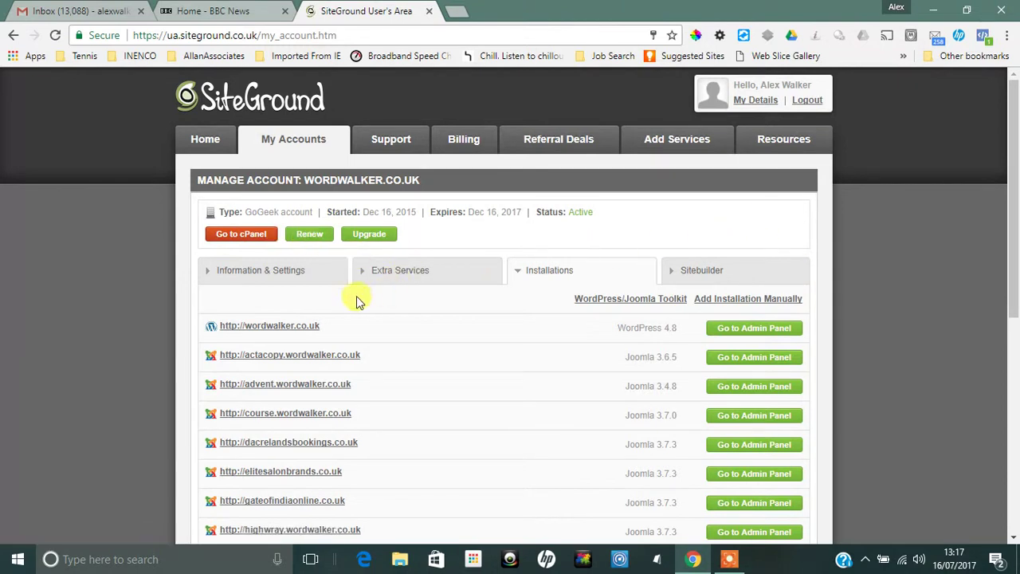
{"action": "left_click", "coordinate": [239, 236]}
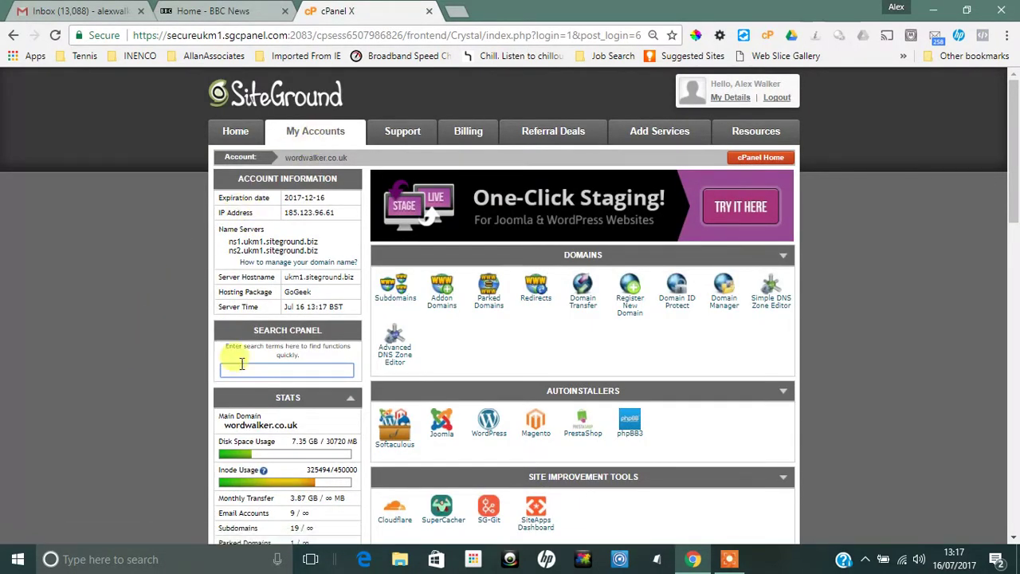
Look through the Addon Domains list, then return to the cPanel home page
{"action": "left_click", "coordinate": [444, 305]}
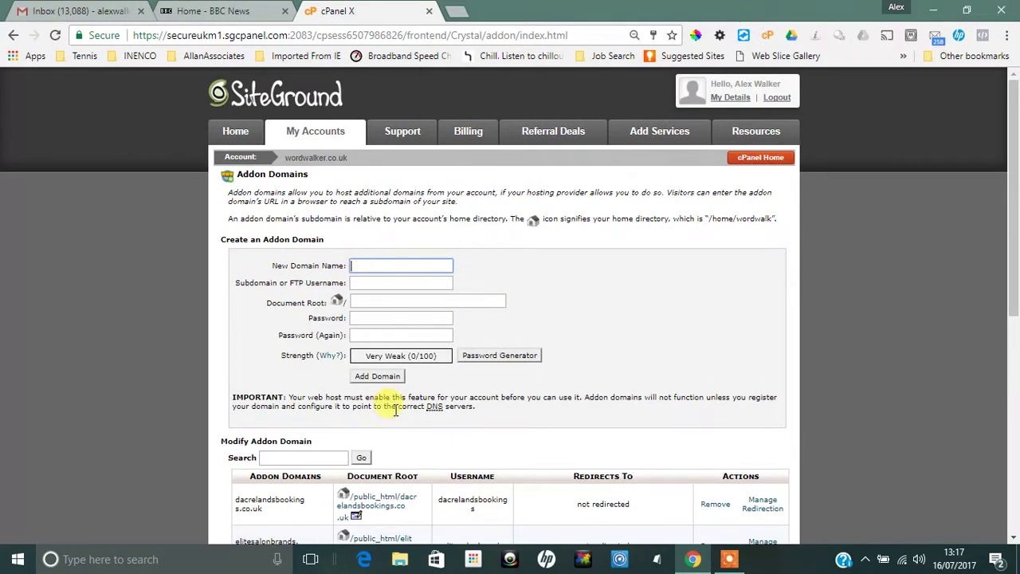
{"action": "scroll", "coordinate": [388, 404], "scroll_direction": "down", "scroll_amount": 2}
{"action": "scroll", "coordinate": [278, 485], "scroll_direction": "down", "scroll_amount": 4}
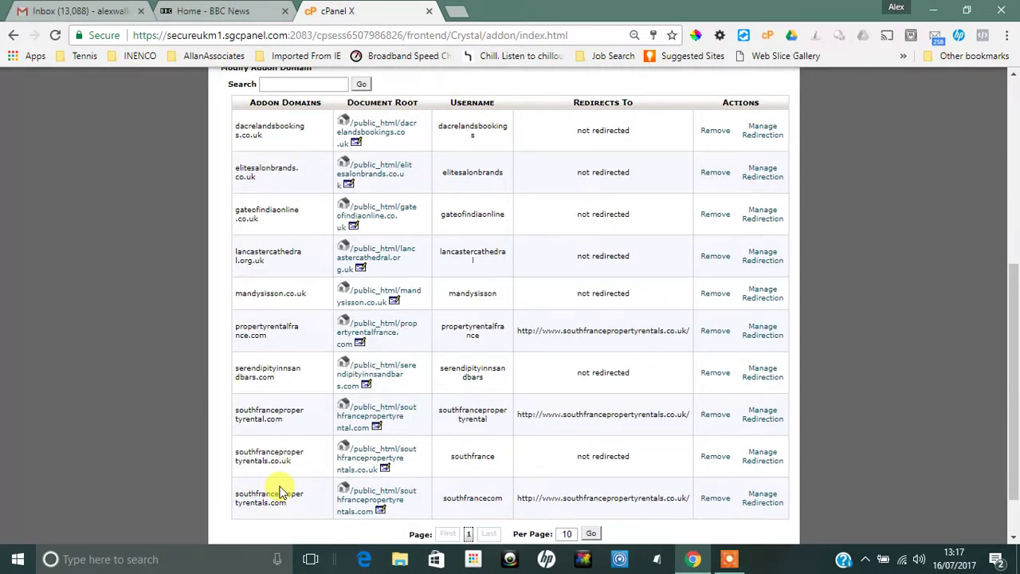
{"action": "scroll", "coordinate": [270, 458], "scroll_direction": "up", "scroll_amount": 6}
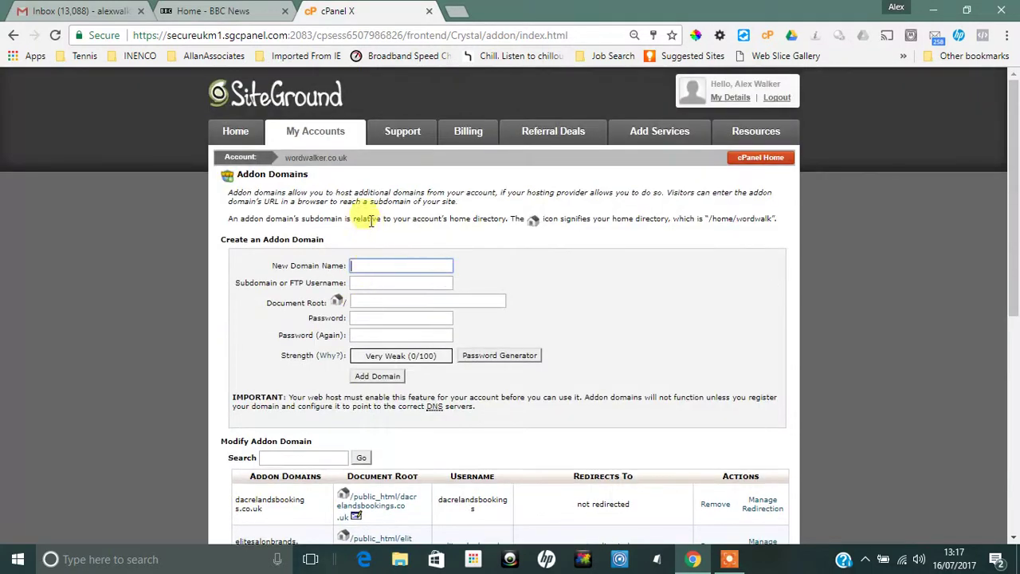
{"action": "left_click", "coordinate": [753, 159]}
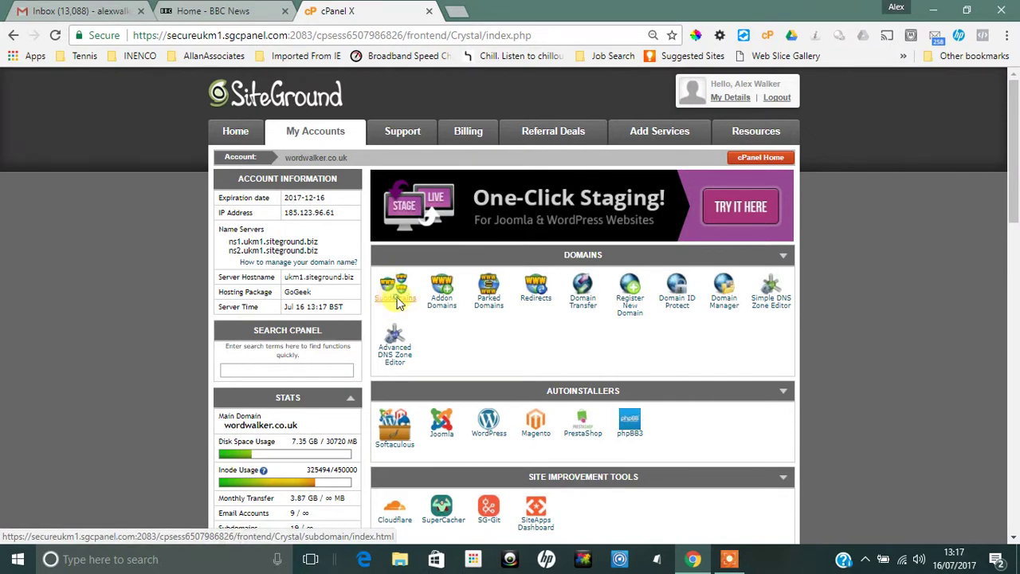
Create subdomain toyz4boyz.wordwalker.co.uk with document root public_html/toyz4boyz
{"action": "left_click", "coordinate": [398, 299]}
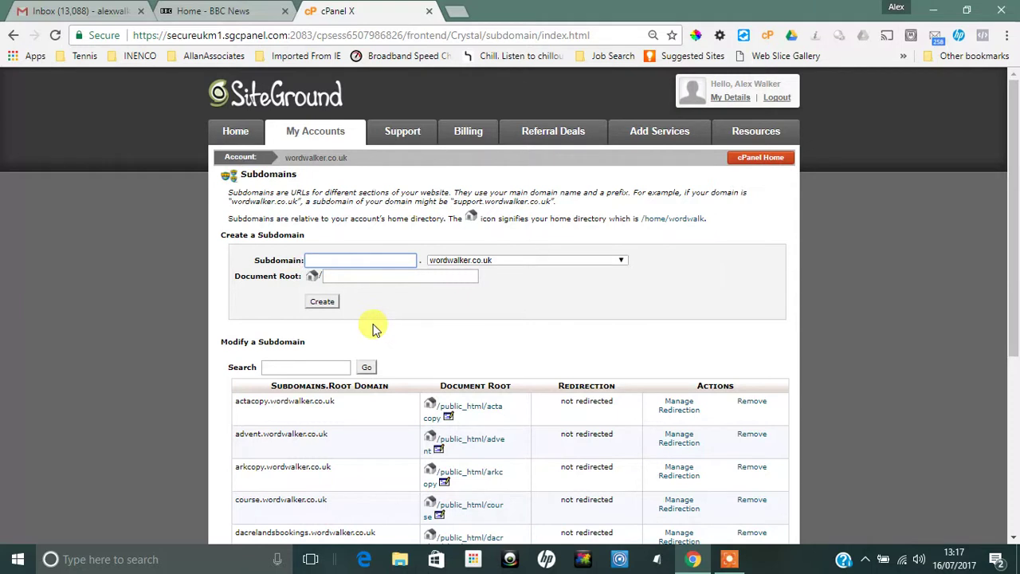
{"action": "type", "text": "toyz"}
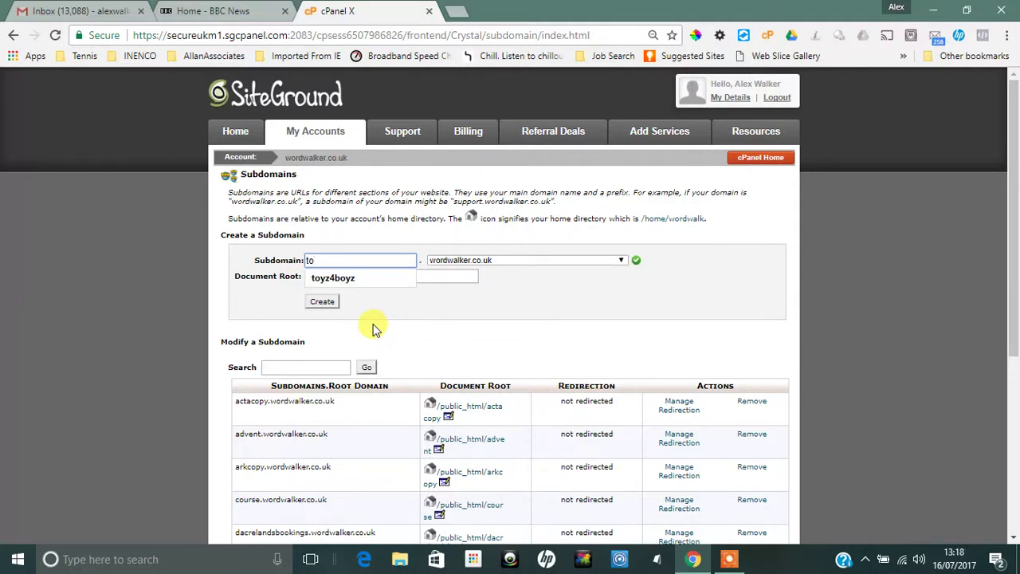
{"action": "left_click", "coordinate": [350, 278]}
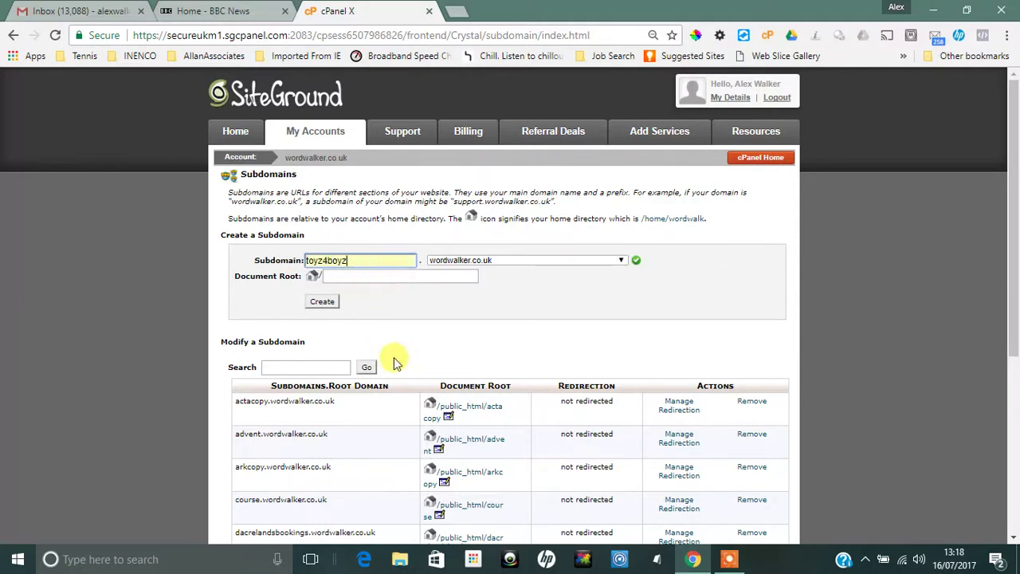
{"action": "left_click", "coordinate": [328, 303]}
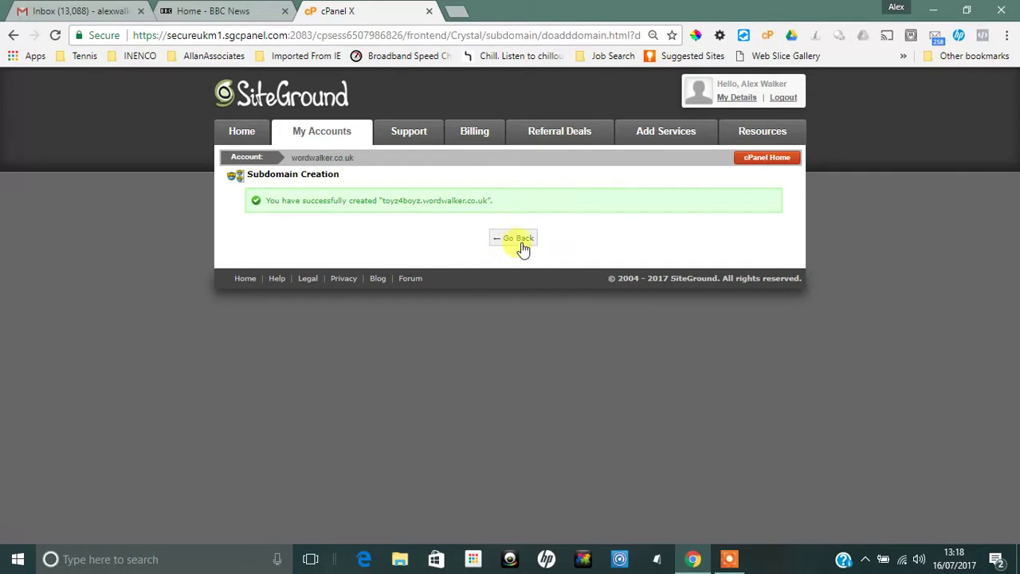
{"action": "left_click", "coordinate": [519, 240]}
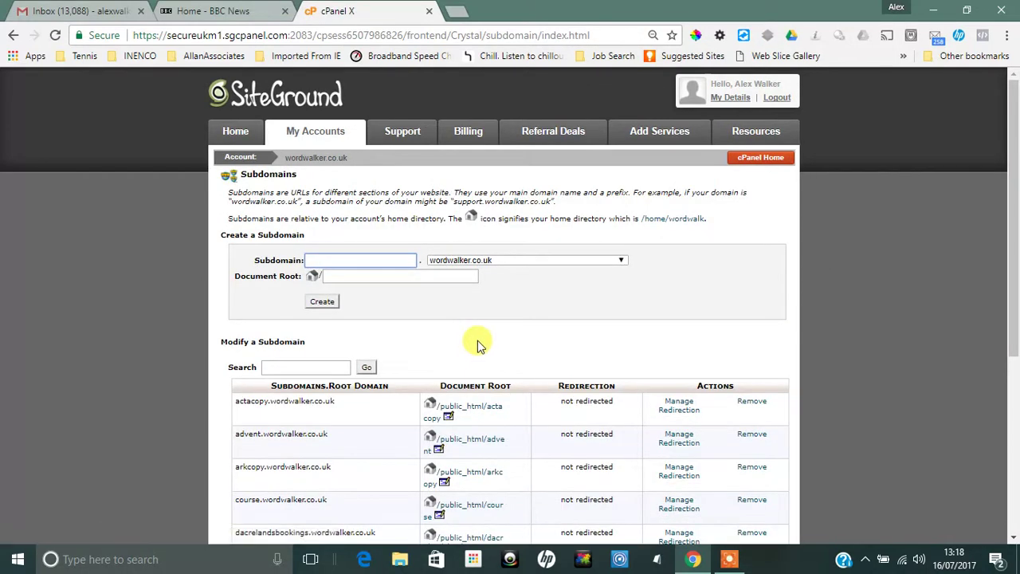
From cPanel Home's Databases section, create the MySQL database wordwalk_toyz
{"action": "left_click", "coordinate": [764, 162]}
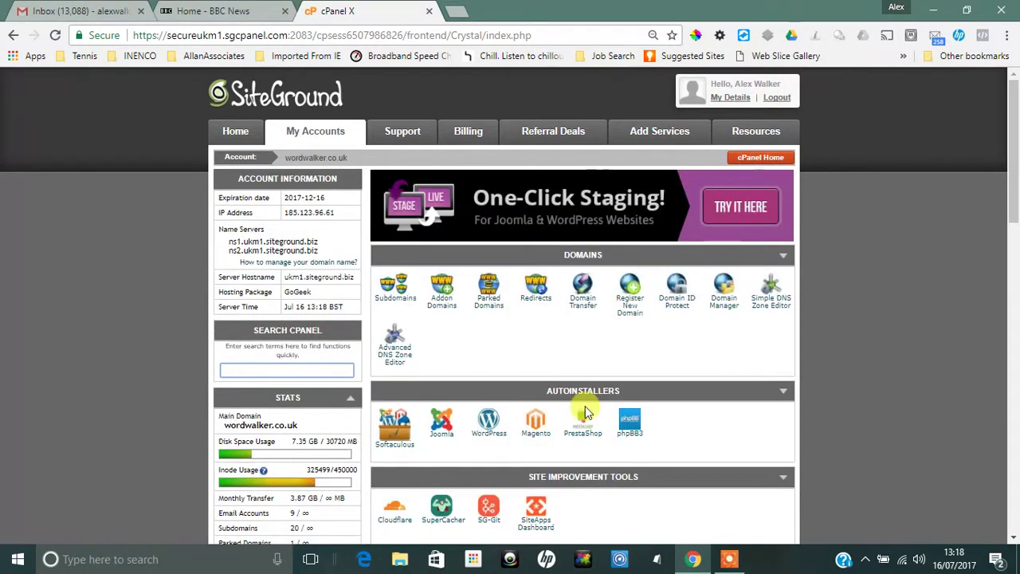
{"action": "scroll", "coordinate": [562, 414], "scroll_direction": "down", "scroll_amount": 4}
{"action": "scroll", "coordinate": [569, 428], "scroll_direction": "down", "scroll_amount": 1}
{"action": "scroll", "coordinate": [569, 428], "scroll_direction": "down", "scroll_amount": 4}
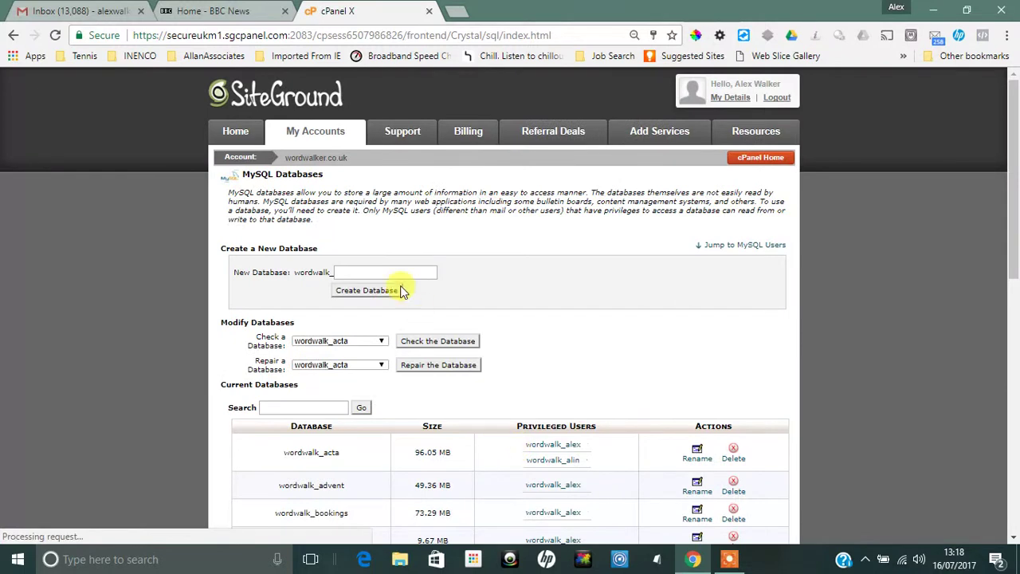
{"action": "left_click", "coordinate": [378, 268]}
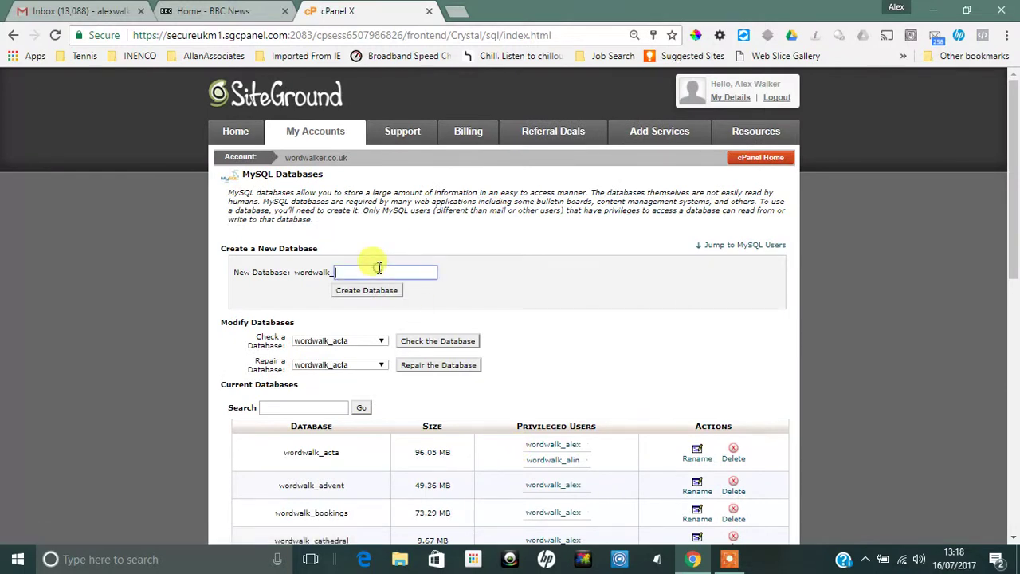
{"action": "type", "text": "toyz"}
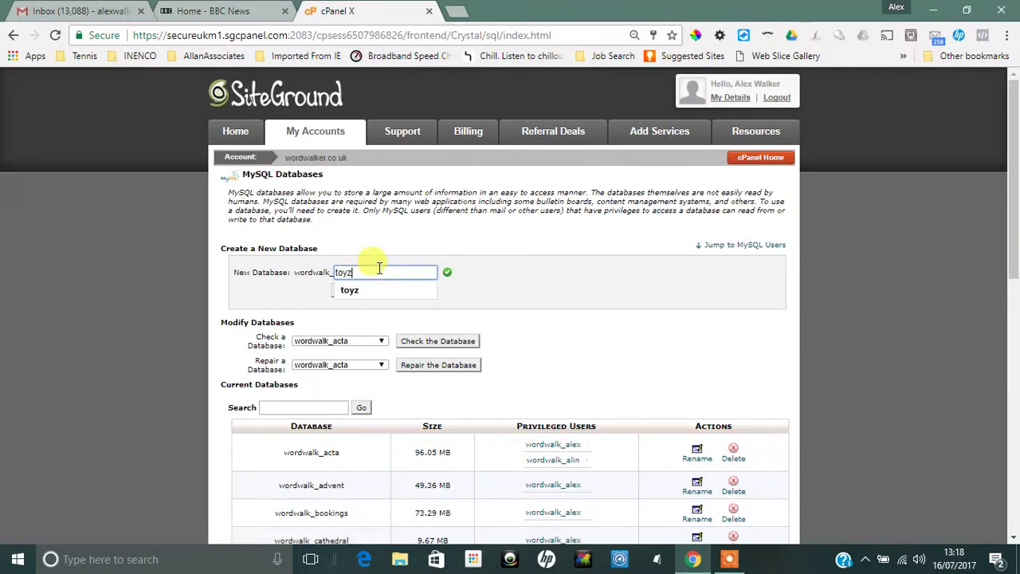
{"action": "left_click", "coordinate": [479, 303]}
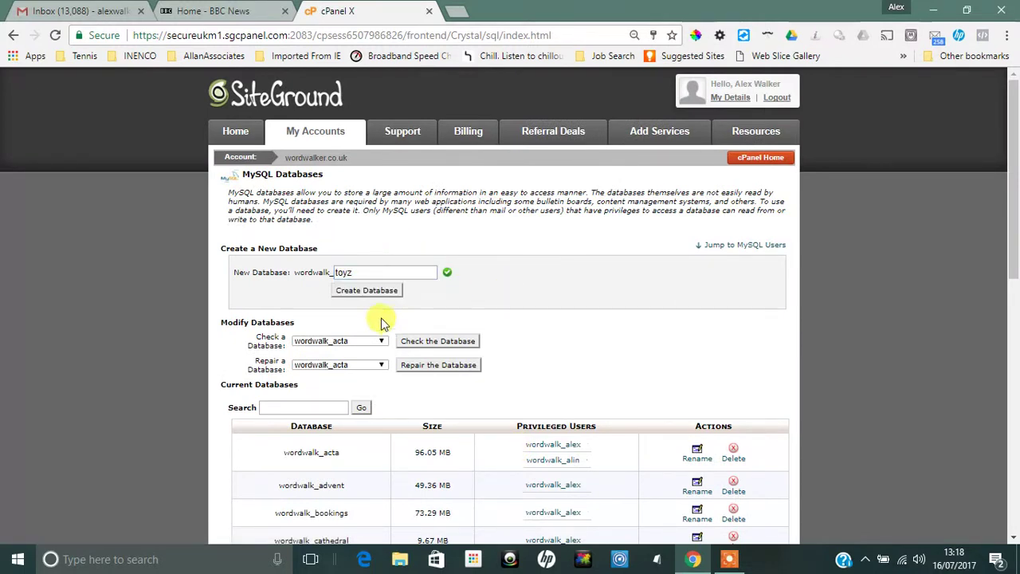
{"action": "left_click", "coordinate": [374, 296]}
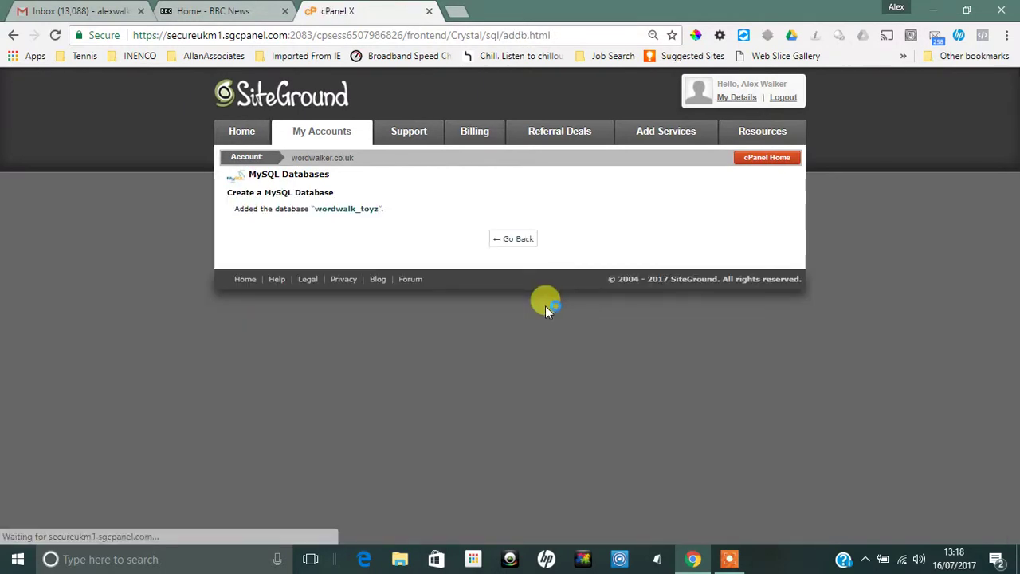
{"action": "left_click", "coordinate": [519, 241]}
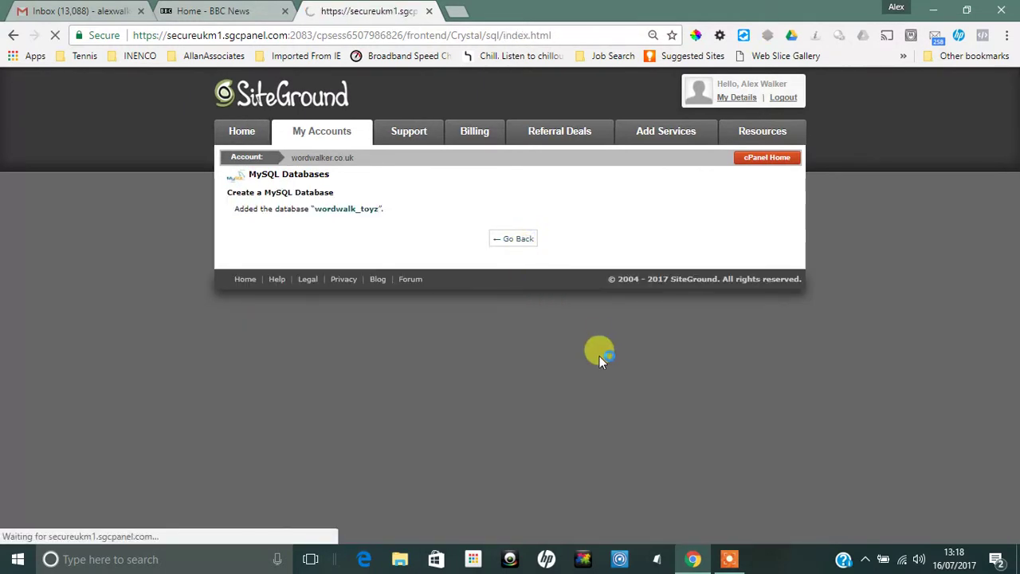
In Add a User to a Database, pair user wordwalk_alex with database wordwalk_toyz
{"action": "scroll", "coordinate": [592, 369], "scroll_direction": "down", "scroll_amount": 2}
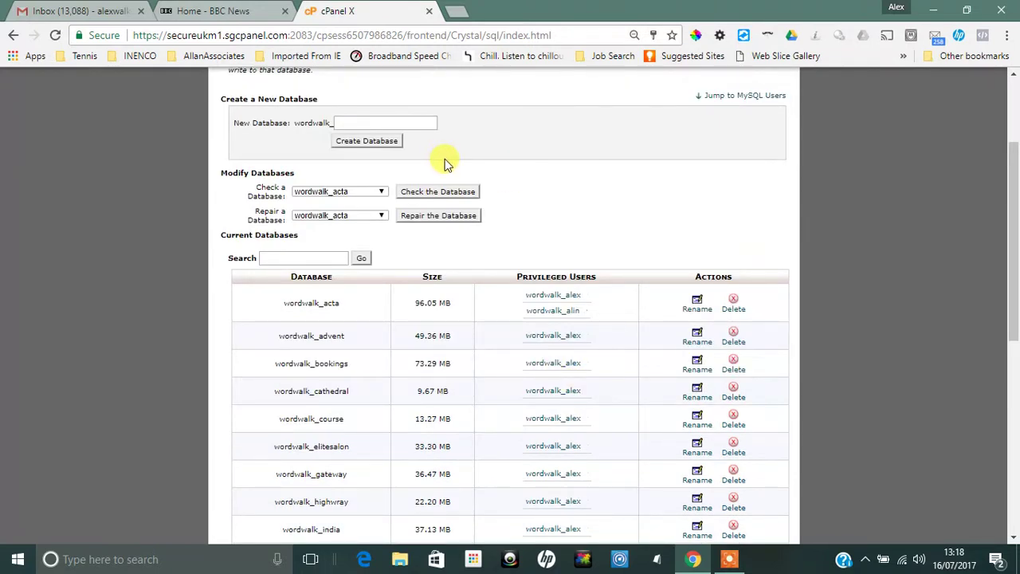
{"action": "scroll", "coordinate": [558, 207], "scroll_direction": "down", "scroll_amount": 4}
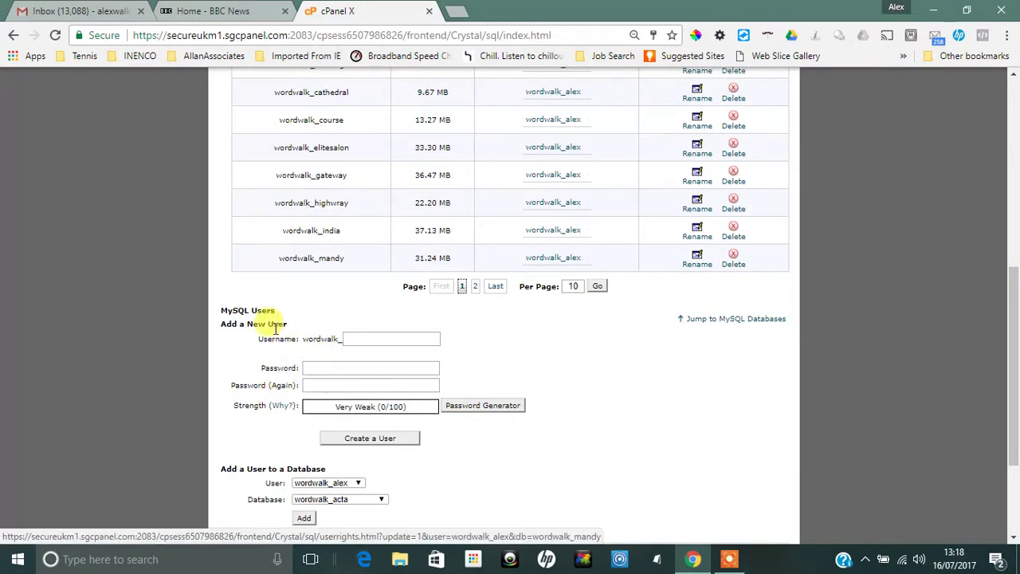
{"action": "left_click", "coordinate": [368, 335]}
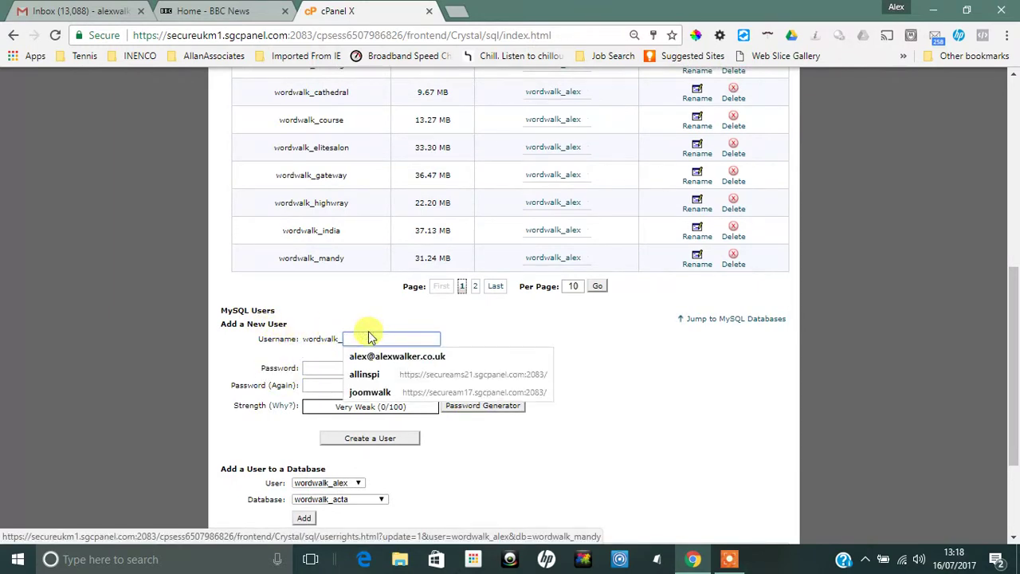
{"action": "left_click", "coordinate": [278, 421]}
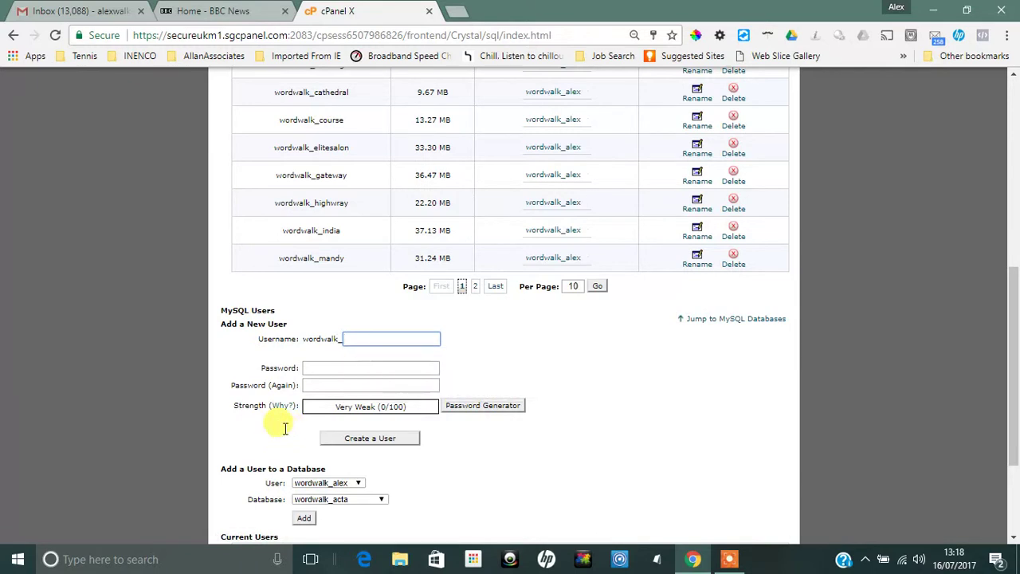
{"action": "scroll", "coordinate": [529, 434], "scroll_direction": "down", "scroll_amount": 1}
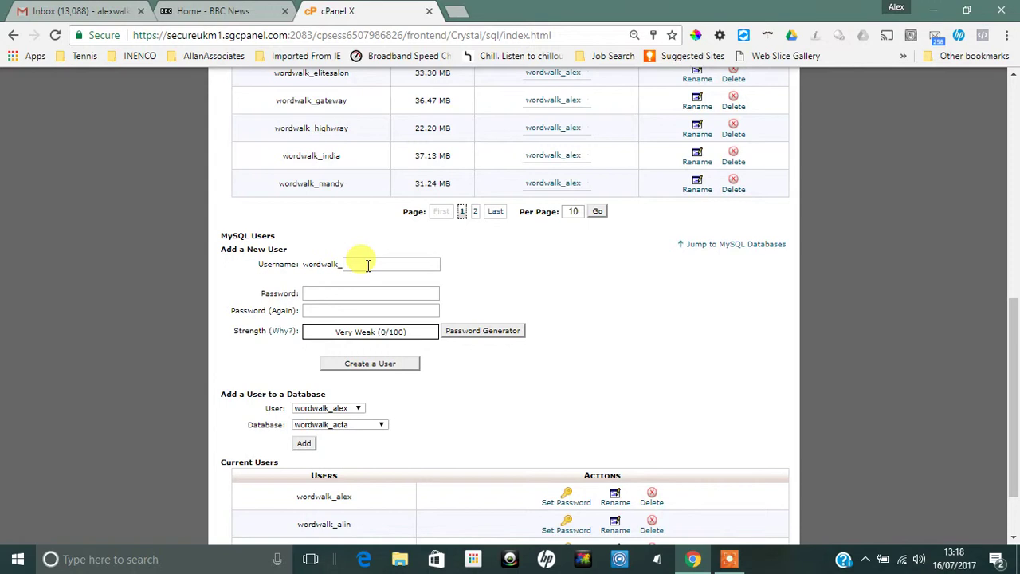
{"action": "scroll", "coordinate": [432, 400], "scroll_direction": "down", "scroll_amount": 1}
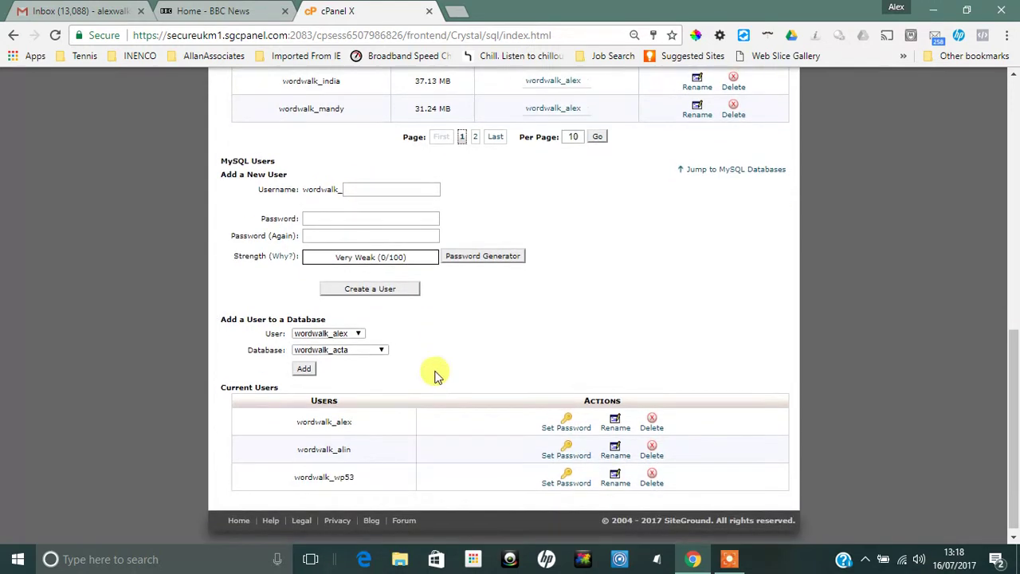
{"action": "left_click", "coordinate": [382, 352]}
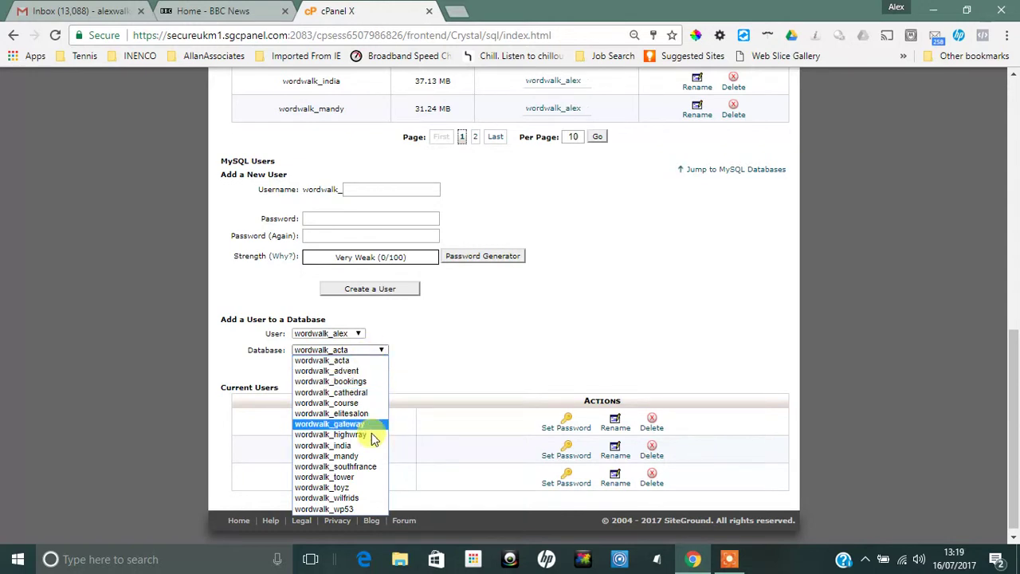
{"action": "left_click", "coordinate": [361, 488]}
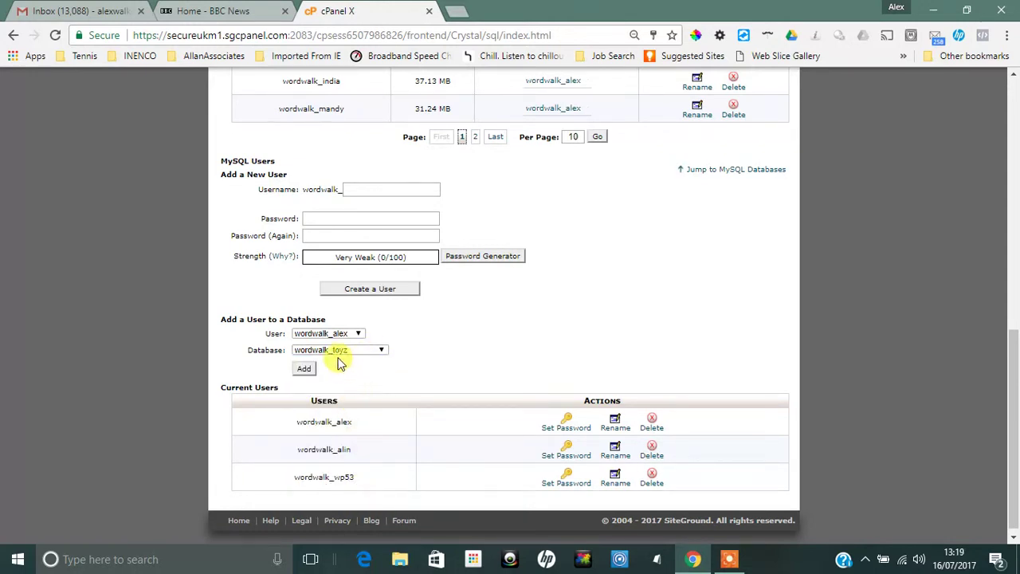
Give wordwalk_alex ALL PRIVILEGES on wordwalk_toyz and save the changes
{"action": "left_click", "coordinate": [304, 369]}
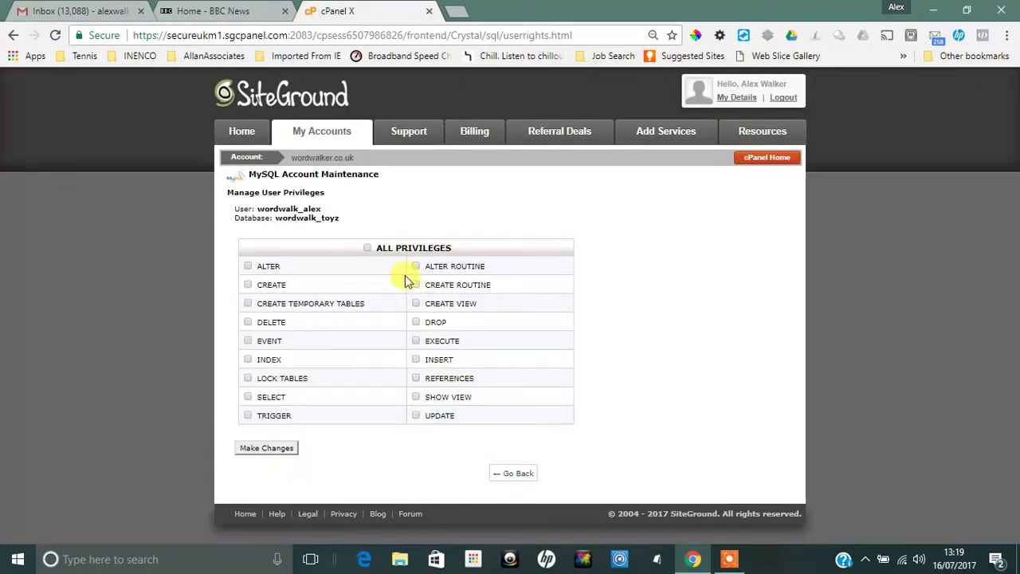
{"action": "left_click", "coordinate": [368, 250]}
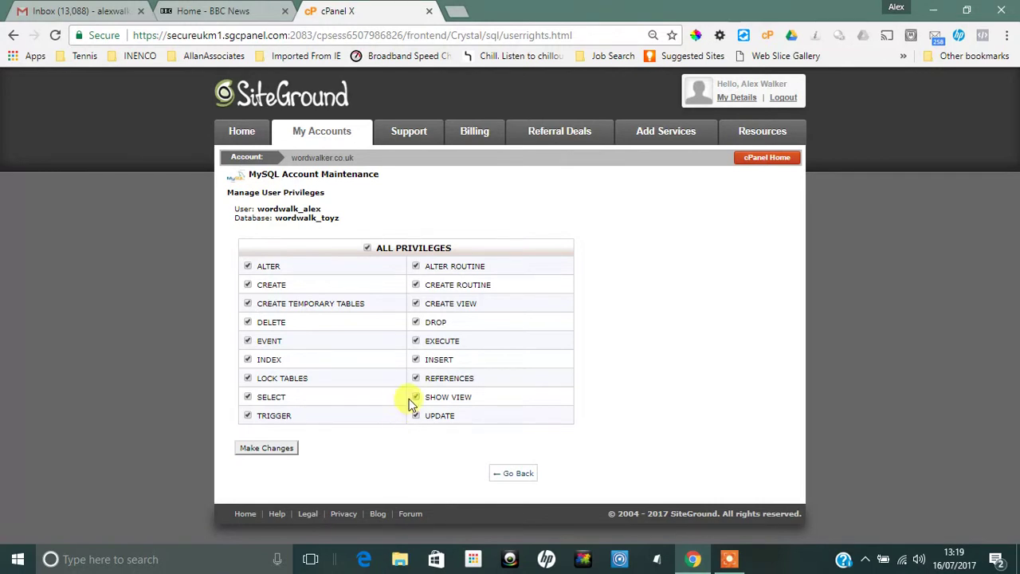
{"action": "left_click", "coordinate": [287, 458]}
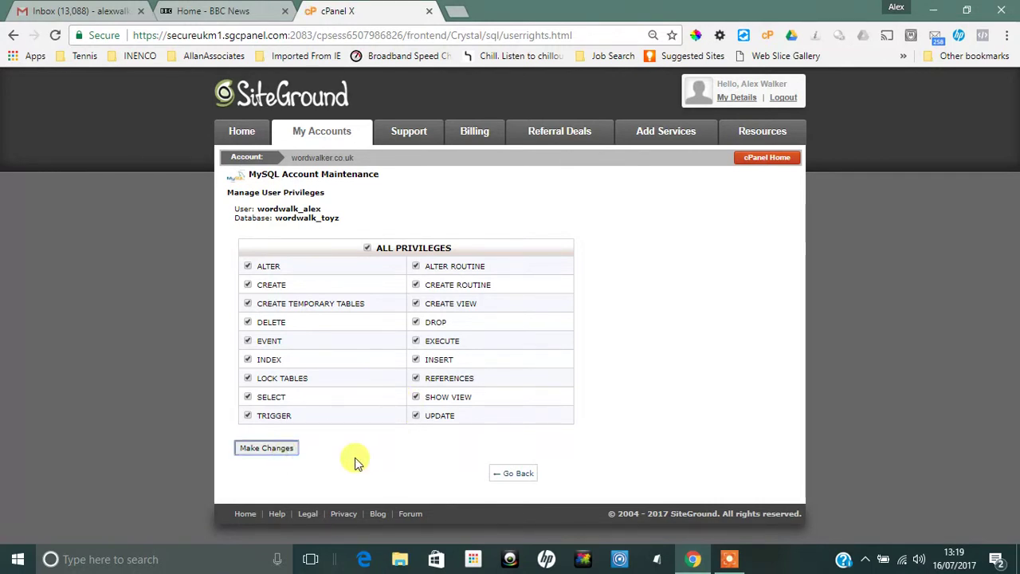
{"action": "left_click", "coordinate": [508, 504]}
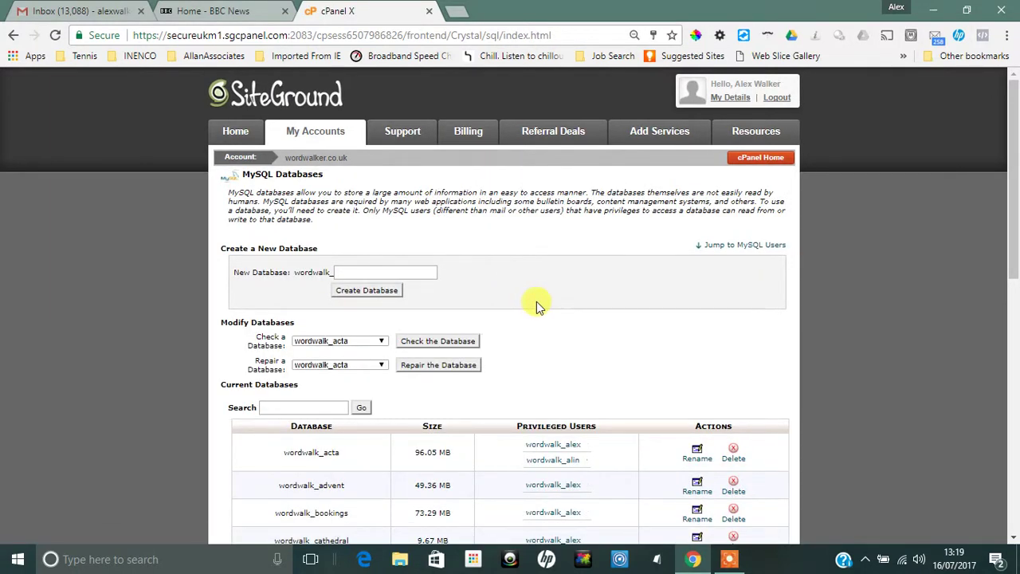
View page 2 of Current Databases, where wordwalk_toyz lists wordwalk_alex as its user
{"action": "scroll", "coordinate": [526, 343], "scroll_direction": "down", "scroll_amount": 5}
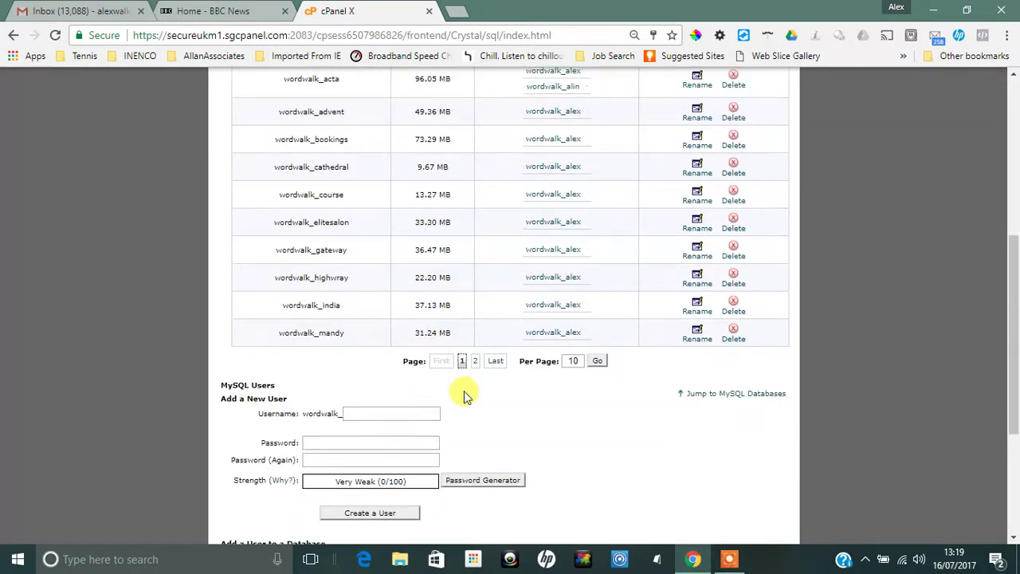
{"action": "left_click", "coordinate": [478, 366]}
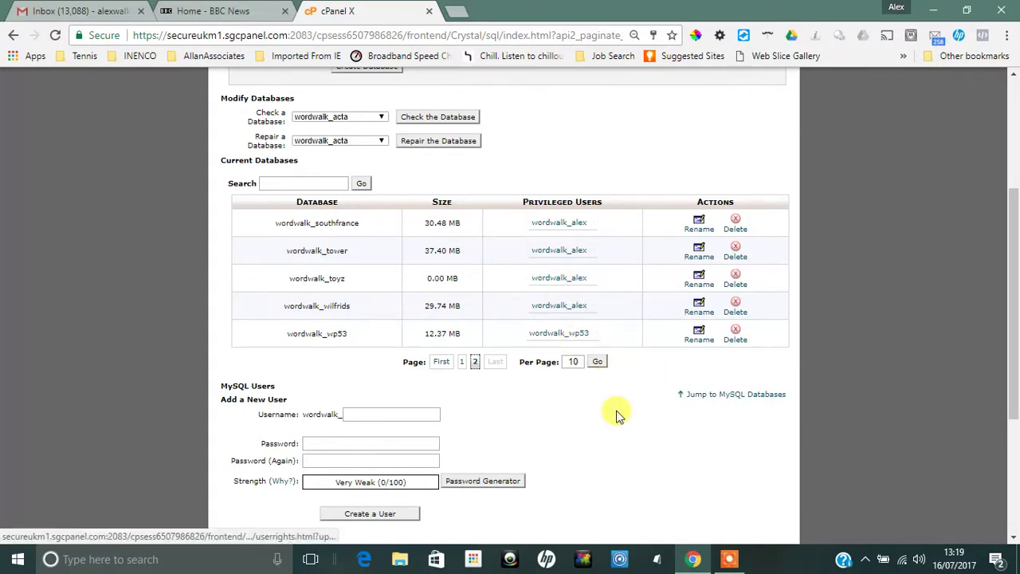
{"action": "scroll", "coordinate": [605, 443], "scroll_direction": "down", "scroll_amount": 1}
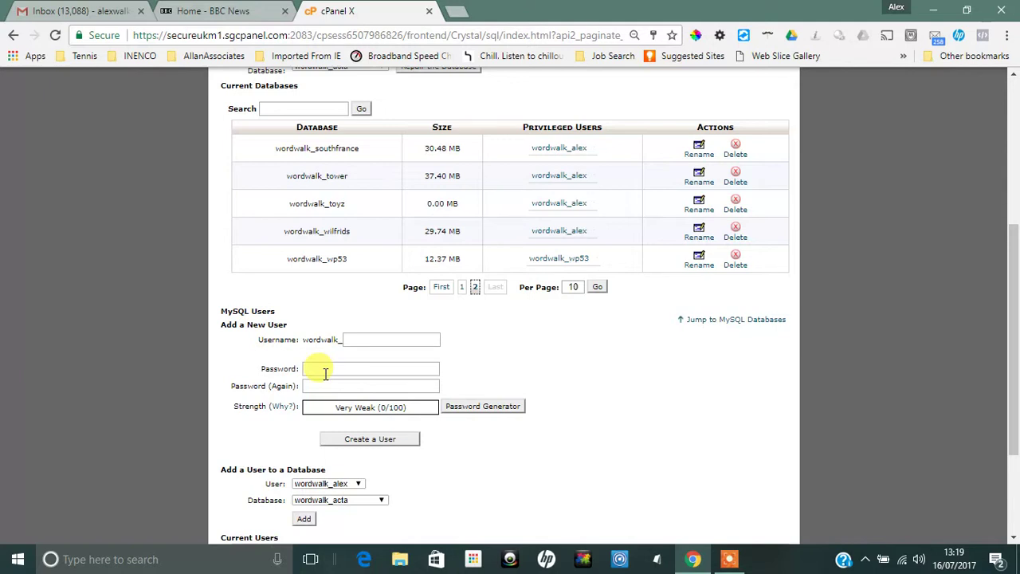
{"action": "scroll", "coordinate": [608, 399], "scroll_direction": "up", "scroll_amount": 3}
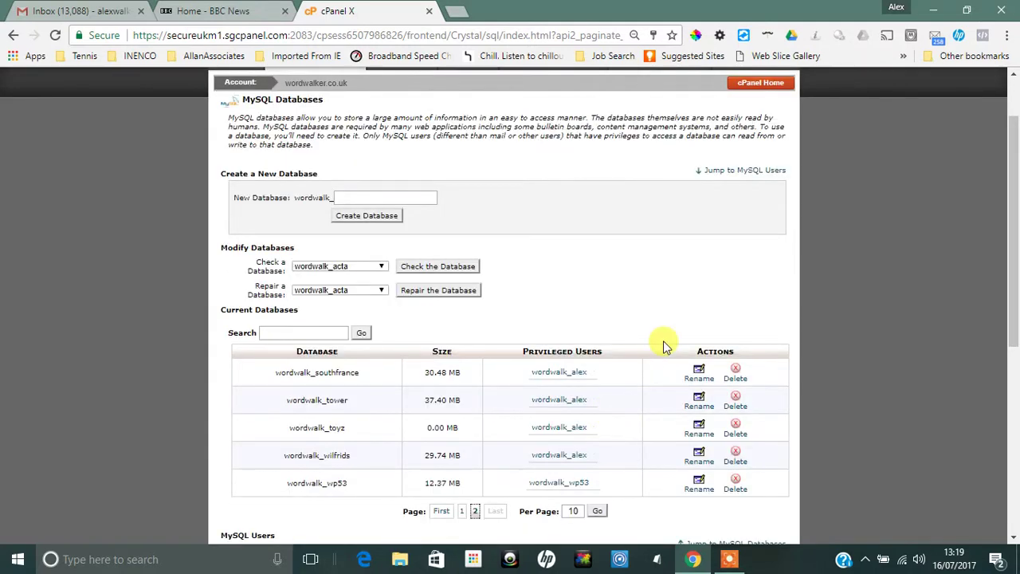
{"action": "scroll", "coordinate": [685, 319], "scroll_direction": "up", "scroll_amount": 1}
Return to cPanel Home and scroll down to the Files section
{"action": "left_click", "coordinate": [762, 162]}
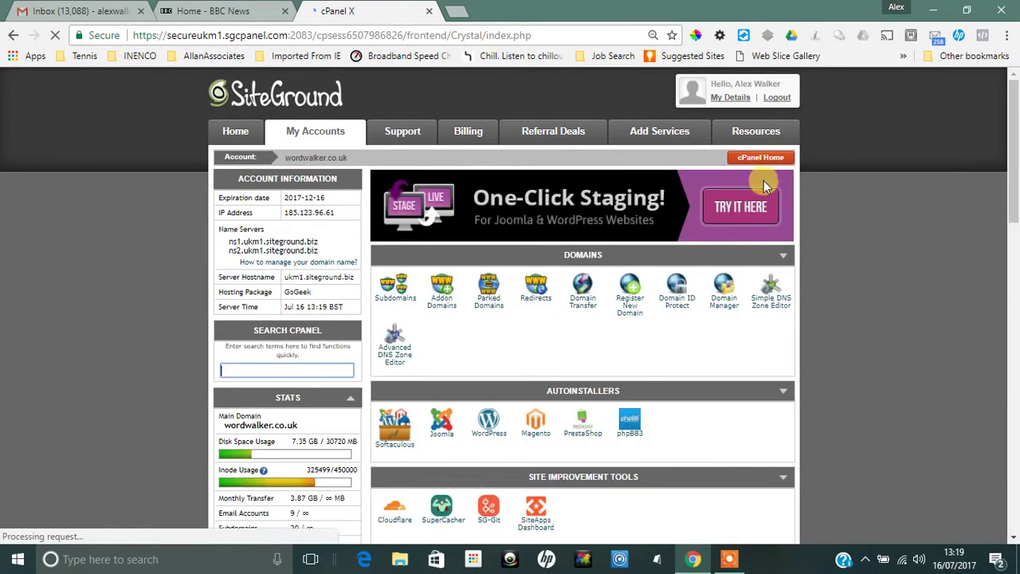
{"action": "scroll", "coordinate": [786, 376], "scroll_direction": "down", "scroll_amount": 1}
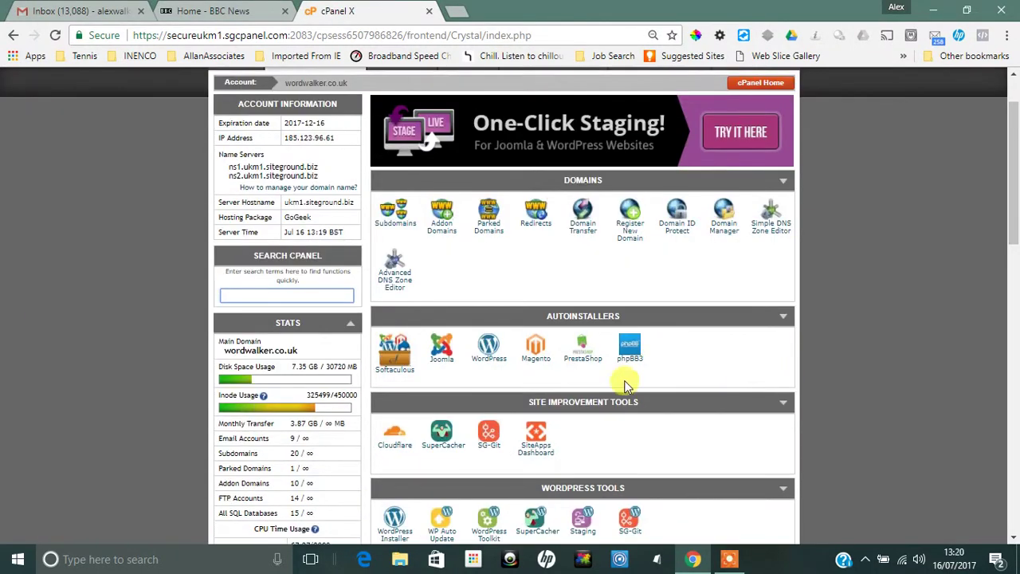
{"action": "scroll", "coordinate": [624, 394], "scroll_direction": "down", "scroll_amount": 1}
{"action": "scroll", "coordinate": [605, 397], "scroll_direction": "down", "scroll_amount": 4}
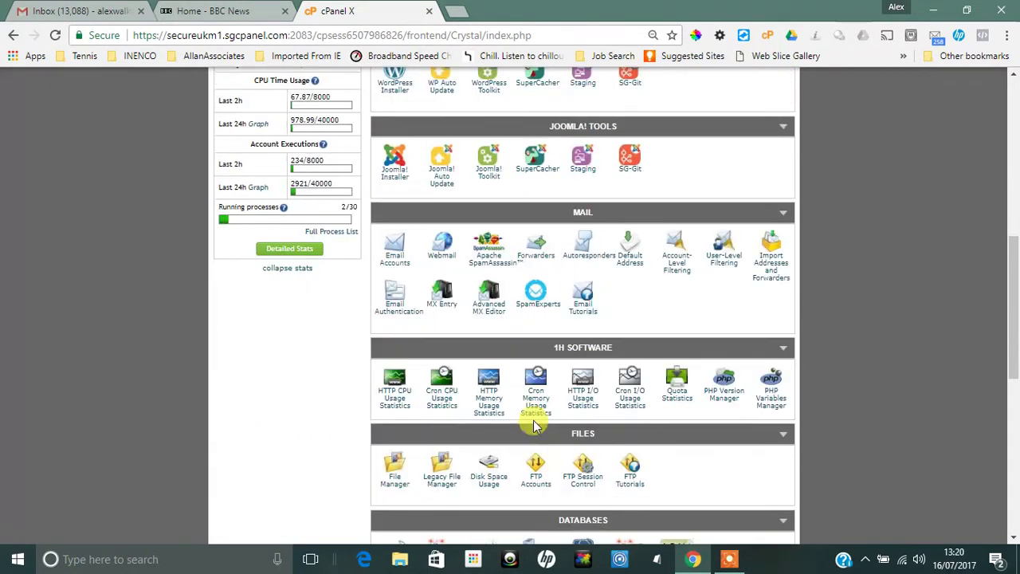
{"action": "scroll", "coordinate": [479, 347], "scroll_direction": "up", "scroll_amount": 2}
{"action": "scroll", "coordinate": [484, 345], "scroll_direction": "down", "scroll_amount": 3}
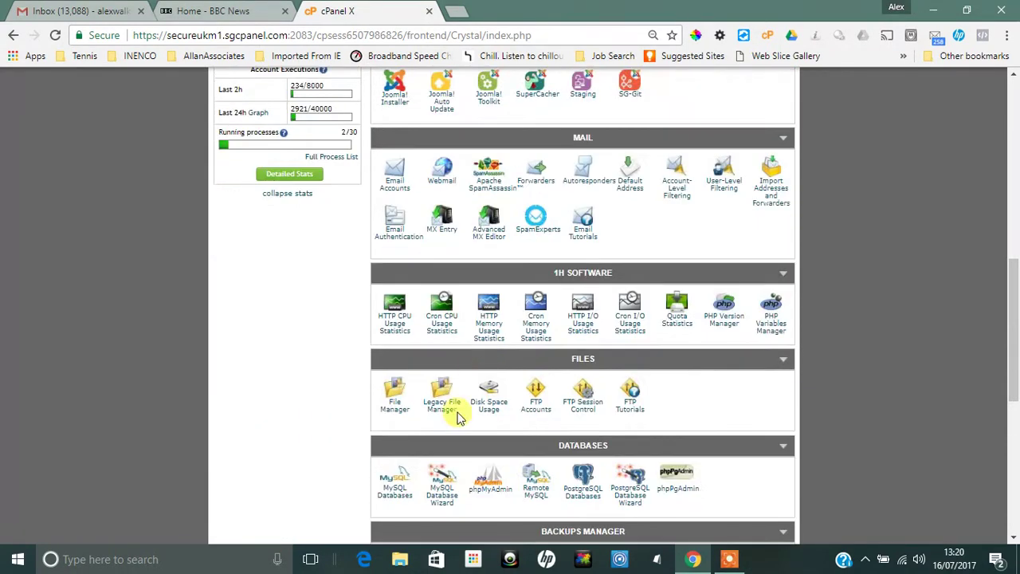
Open File Manager at the toyz4boyz.wordwalker.co.uk document root and expand public_html to its subfolders
{"action": "left_click", "coordinate": [400, 412]}
{"action": "left_click", "coordinate": [549, 361]}
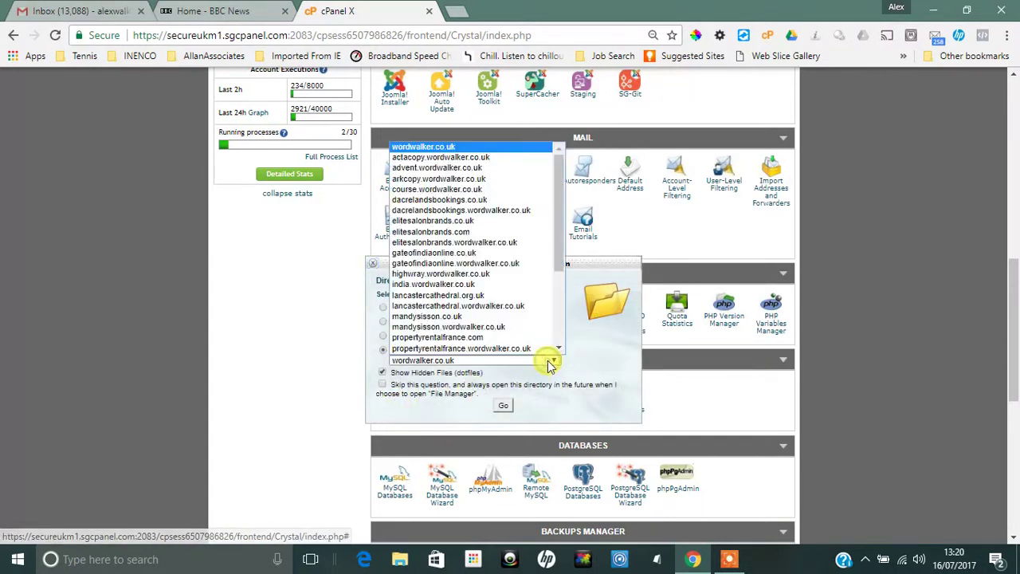
{"action": "scroll", "coordinate": [557, 335], "scroll_direction": "down", "scroll_amount": 4}
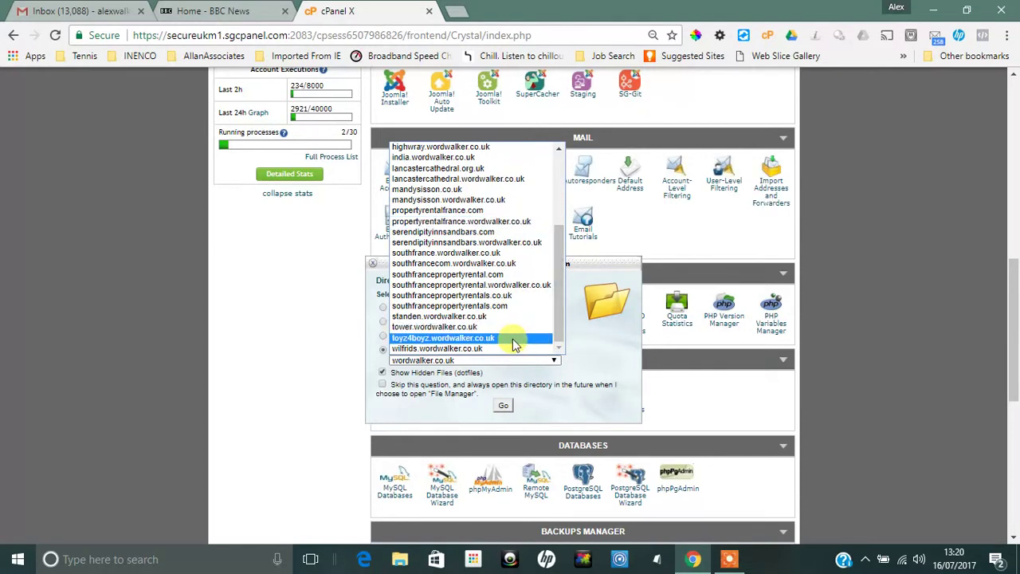
{"action": "left_click", "coordinate": [513, 342]}
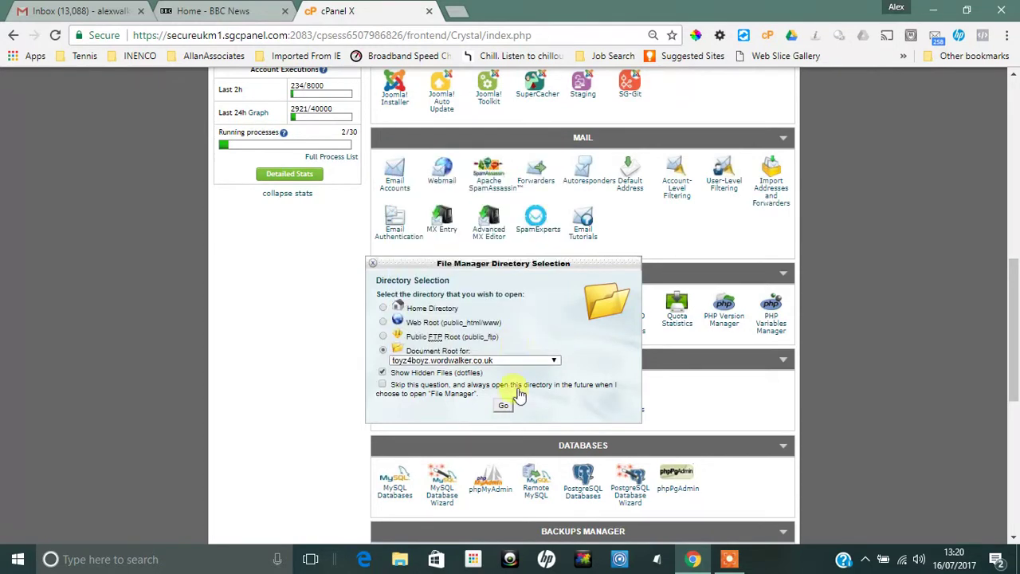
{"action": "left_click", "coordinate": [503, 405]}
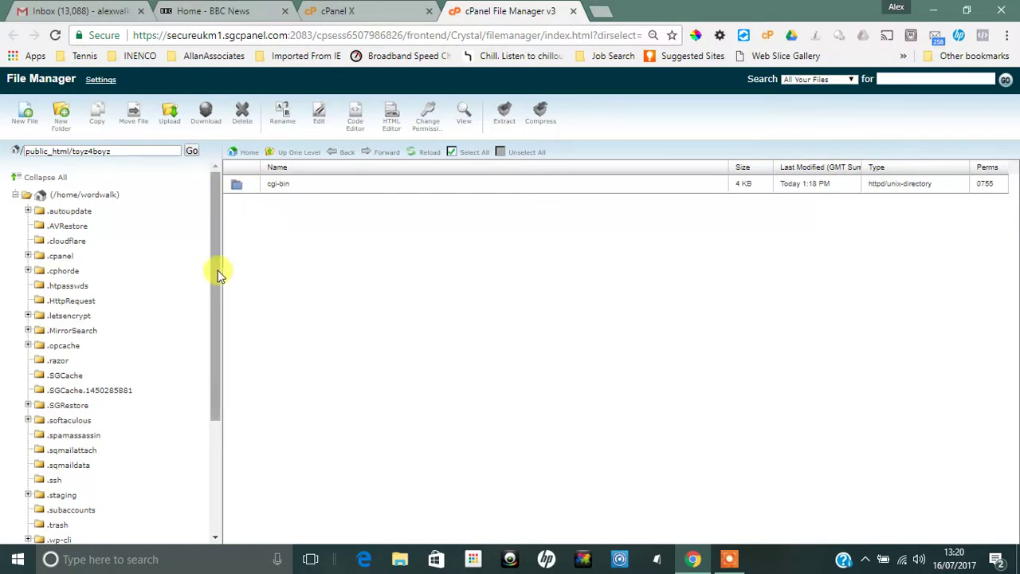
{"action": "left_click_drag", "start_coordinate": [217, 270], "coordinate": [212, 398]}
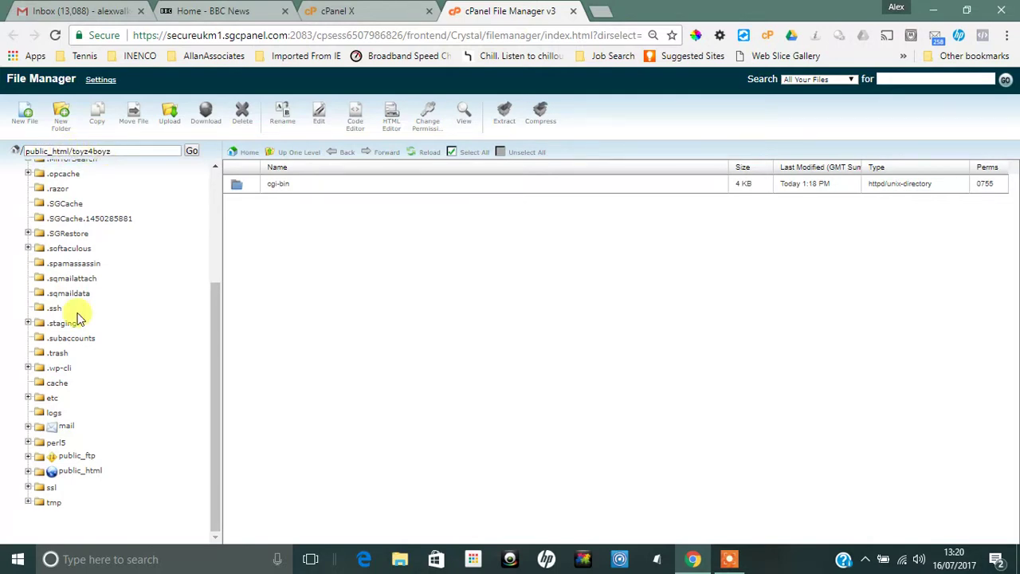
{"action": "left_click", "coordinate": [30, 473]}
{"action": "scroll", "coordinate": [215, 375], "scroll_direction": "down", "scroll_amount": 1}
{"action": "scroll", "coordinate": [204, 444], "scroll_direction": "down", "scroll_amount": 8}
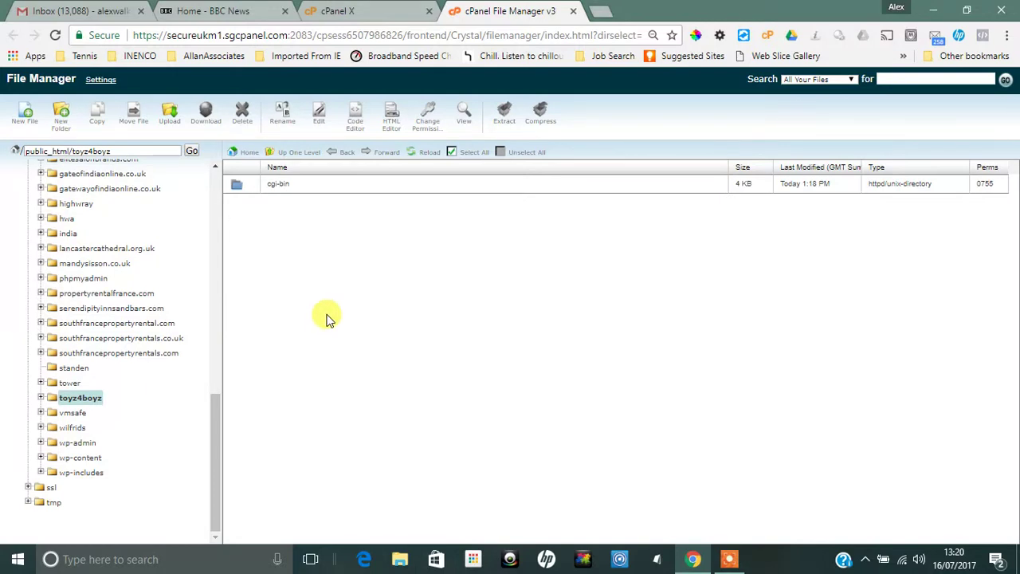
Load joomla.org in a new tab to view the Download Joomla! card, then return to File Manager
{"action": "left_click", "coordinate": [601, 11]}
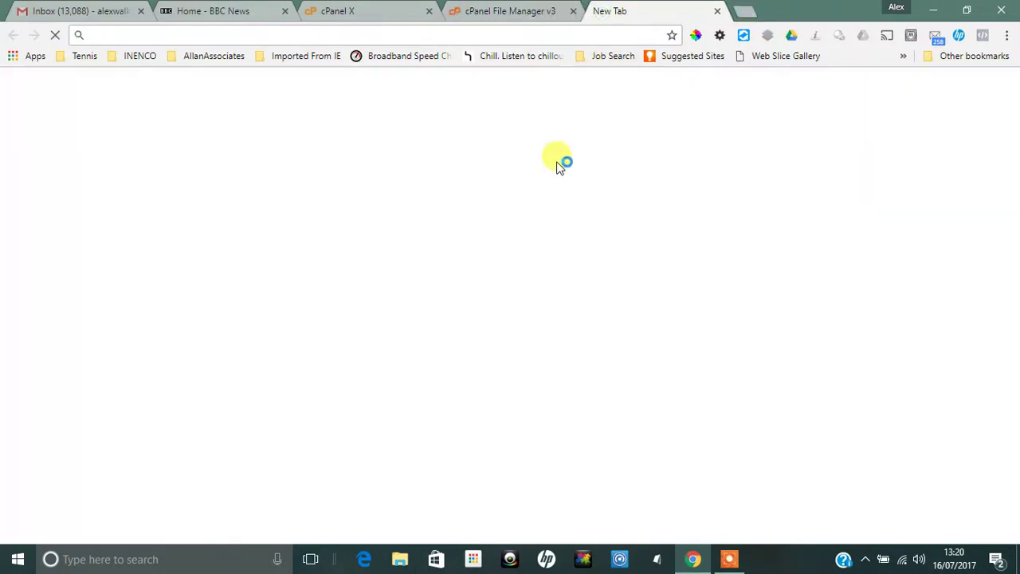
{"action": "type", "text": "joomla"}
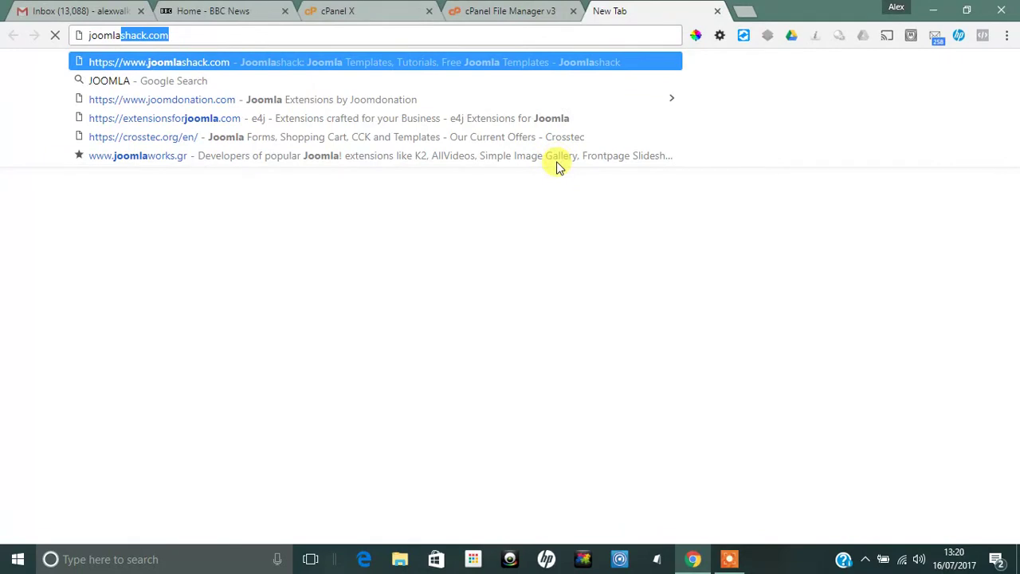
{"action": "type", "text": ".org"}
{"action": "key", "text": "Return"}
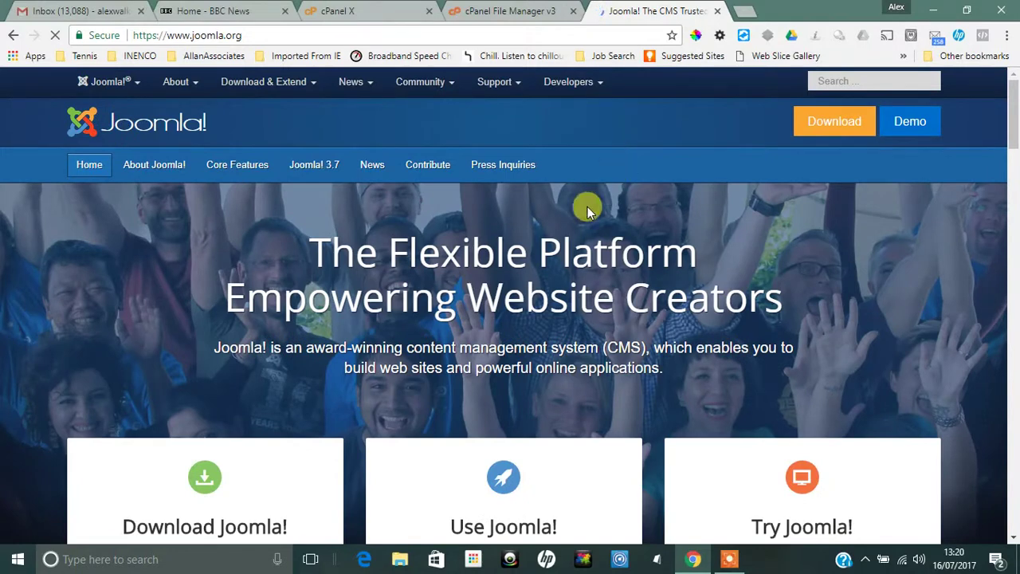
{"action": "scroll", "coordinate": [412, 283], "scroll_direction": "down", "scroll_amount": 1}
{"action": "scroll", "coordinate": [346, 273], "scroll_direction": "down", "scroll_amount": 3}
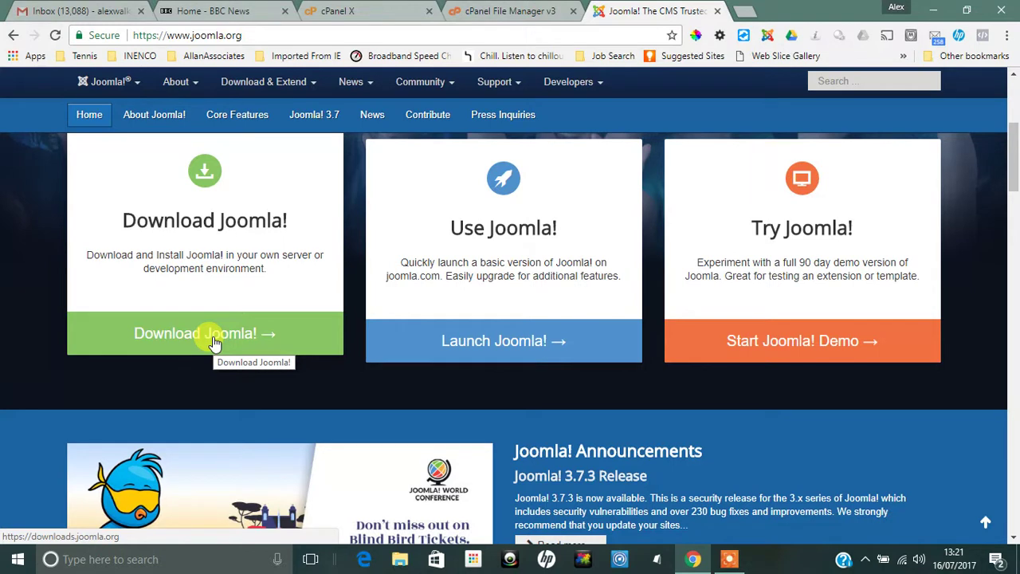
{"action": "left_click", "coordinate": [514, 11]}
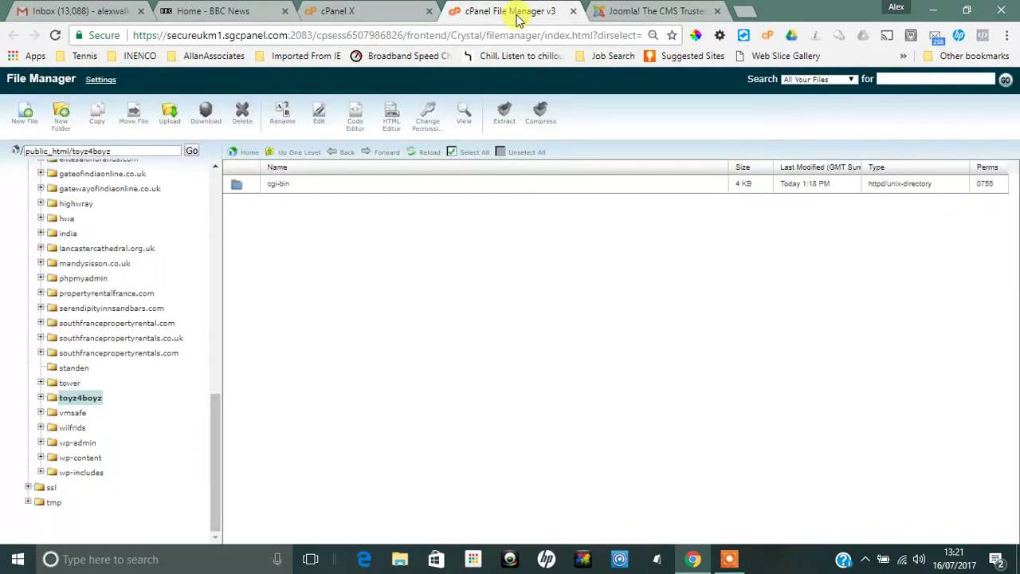
Upload Joomla_3.7.3-Stable-Full_Package.zip from Downloads into public_html/toyz4boyz and return to the folder listing
{"action": "left_click", "coordinate": [169, 118]}
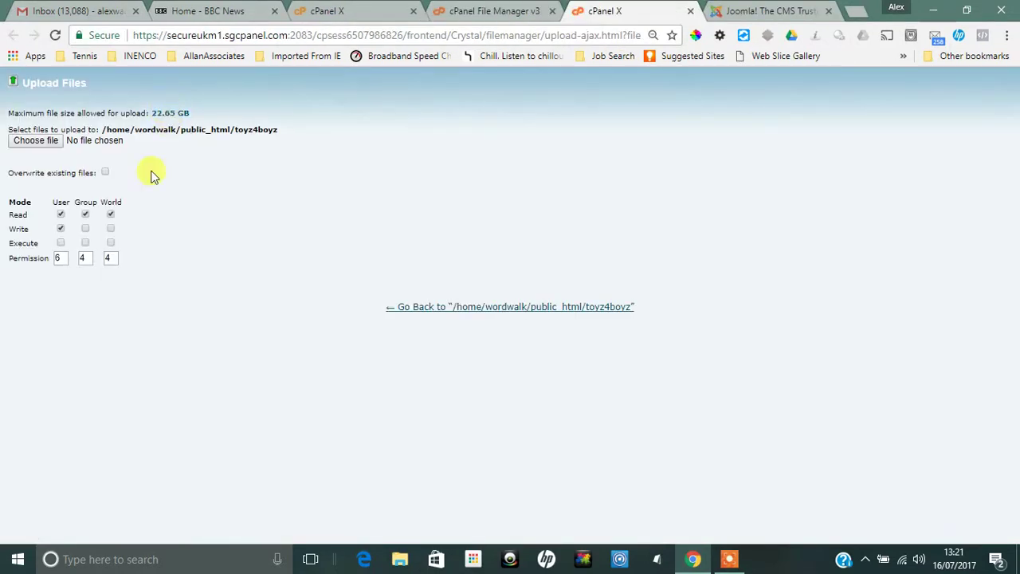
{"action": "left_click", "coordinate": [54, 146]}
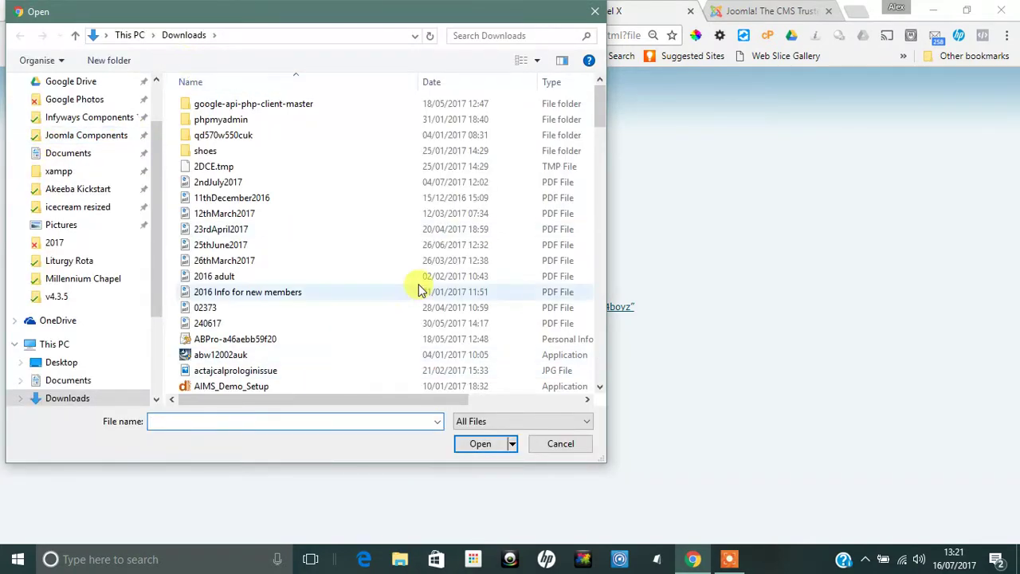
{"action": "scroll", "coordinate": [421, 287], "scroll_direction": "down", "scroll_amount": 8}
{"action": "scroll", "coordinate": [419, 290], "scroll_direction": "down", "scroll_amount": 9}
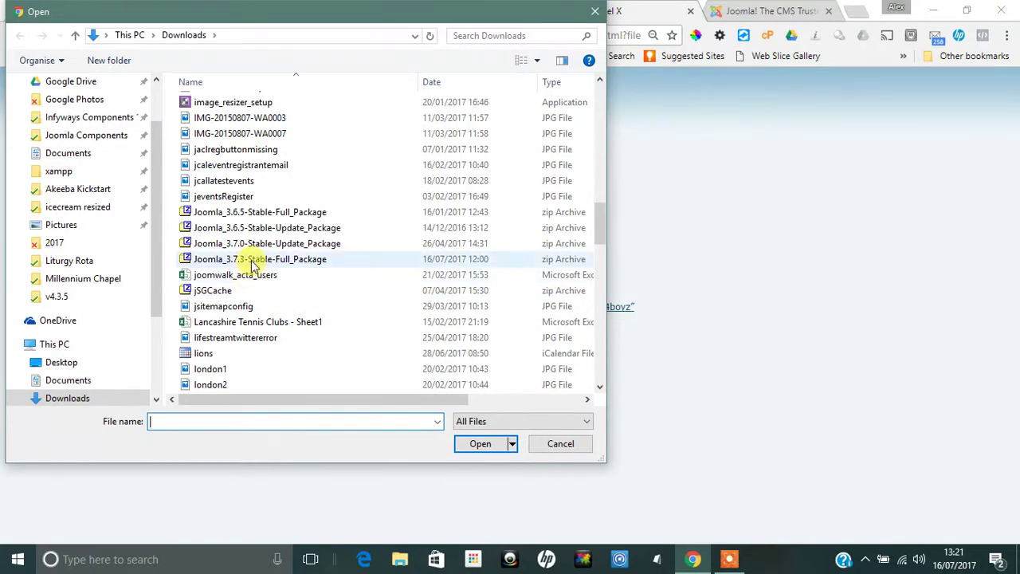
{"action": "left_click", "coordinate": [253, 263]}
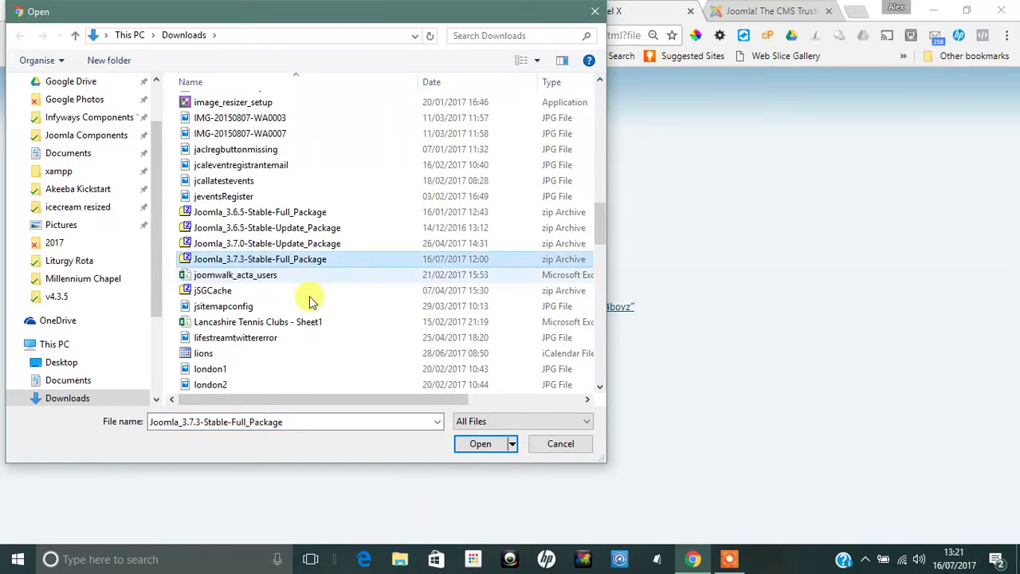
{"action": "left_click", "coordinate": [472, 447]}
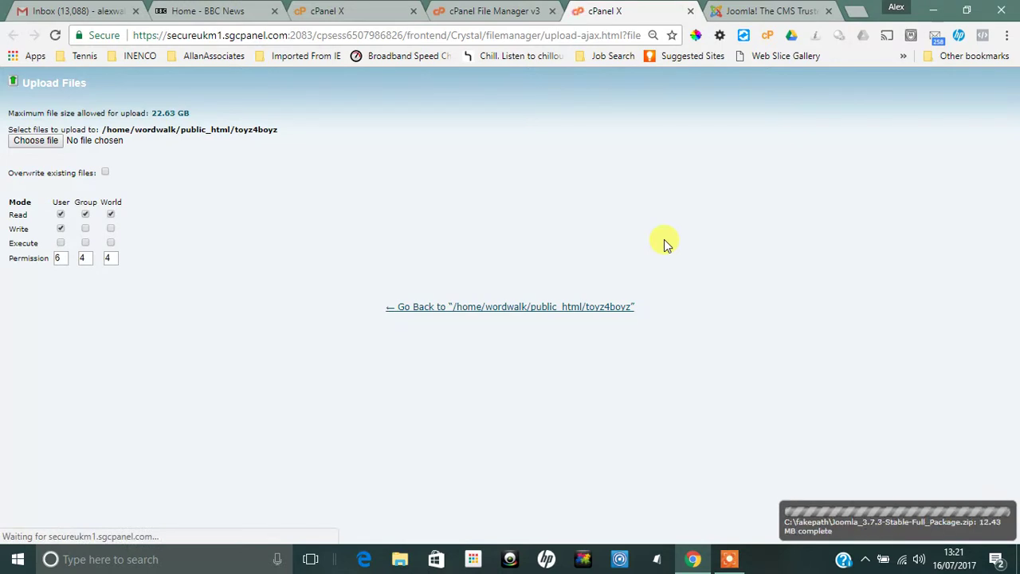
{"action": "left_click", "coordinate": [535, 308]}
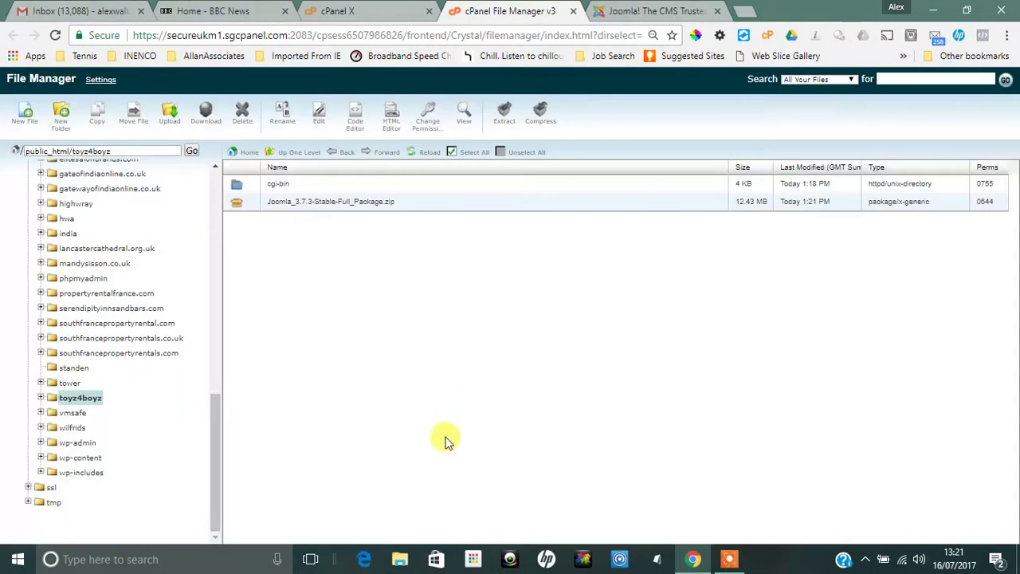
Extract the Joomla 3.7.3 zip into the toyz4boyz folder
{"action": "left_click", "coordinate": [275, 207]}
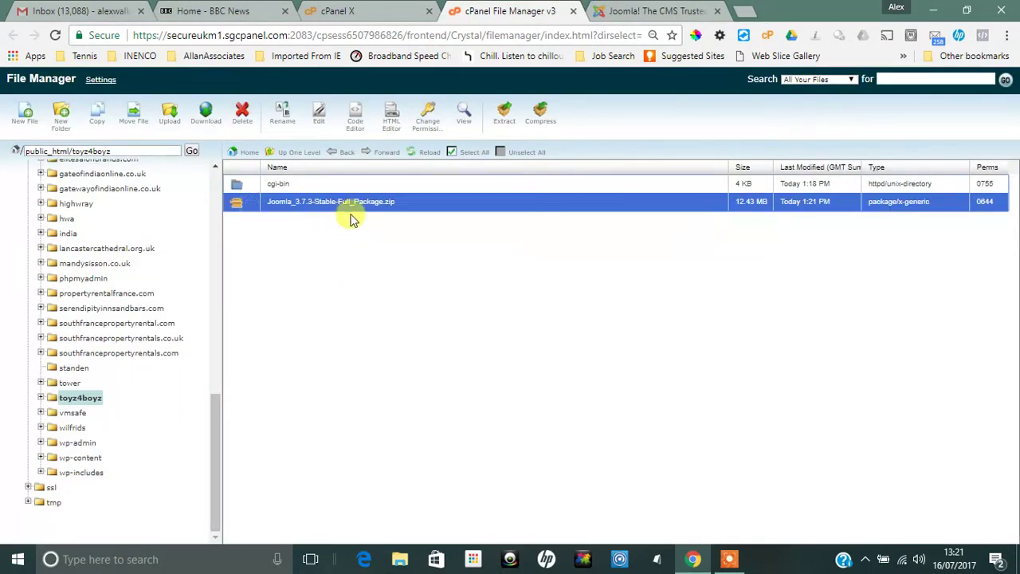
{"action": "left_click", "coordinate": [508, 121]}
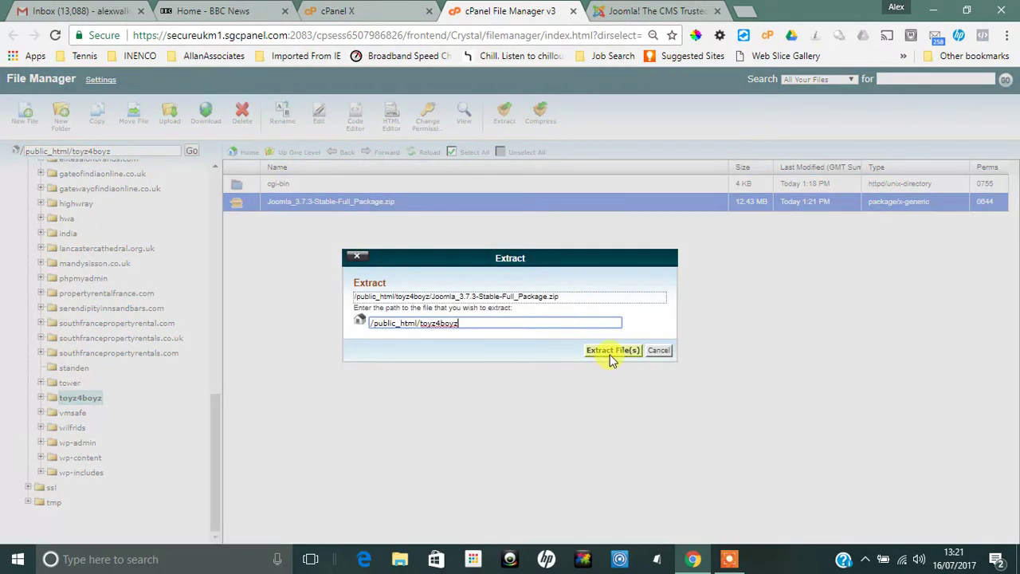
{"action": "left_click", "coordinate": [612, 351]}
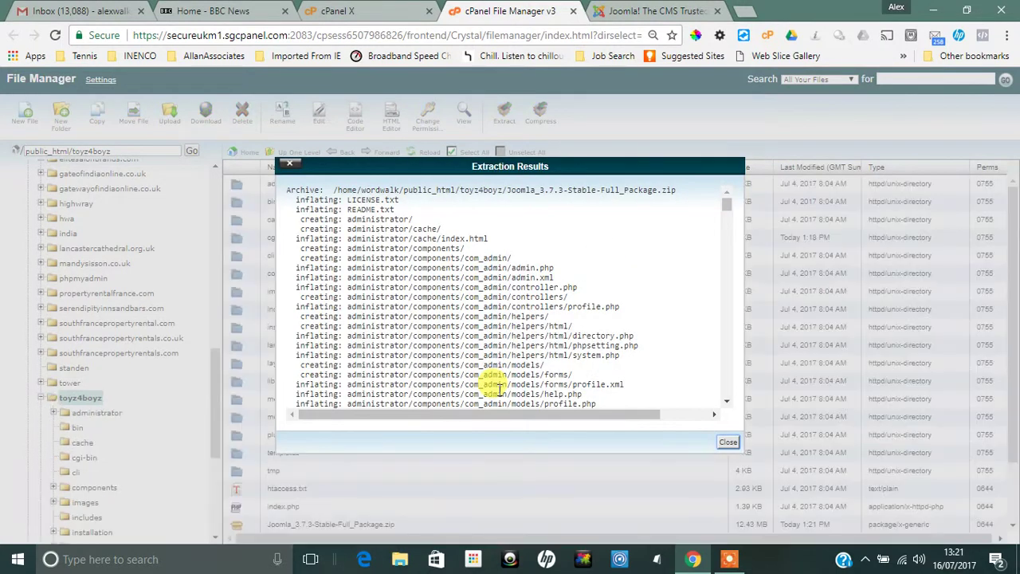
{"action": "left_click", "coordinate": [730, 452]}
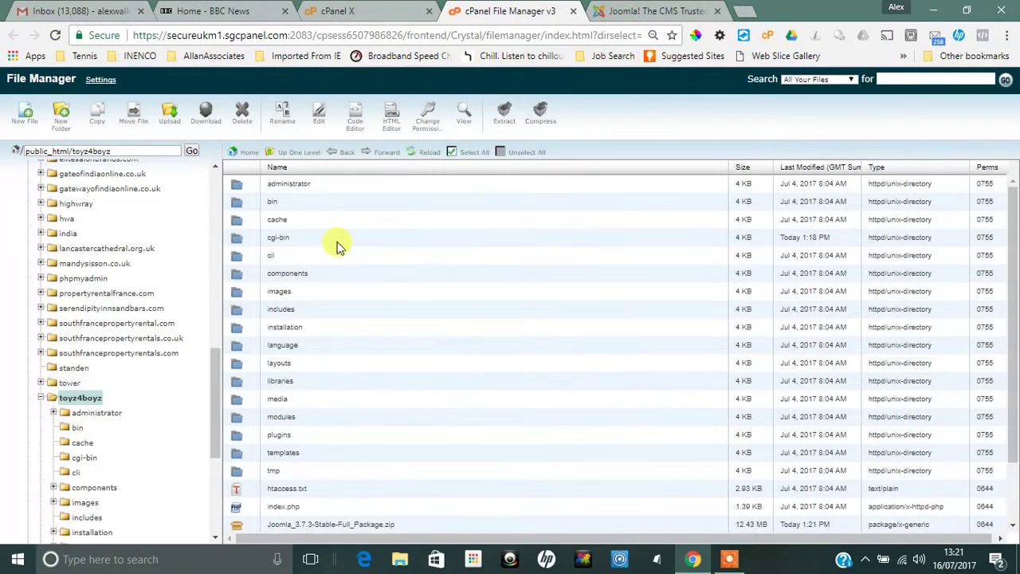
Delete the Joomla zip file, leaving only the extracted files
{"action": "scroll", "coordinate": [368, 373], "scroll_direction": "down", "scroll_amount": 2}
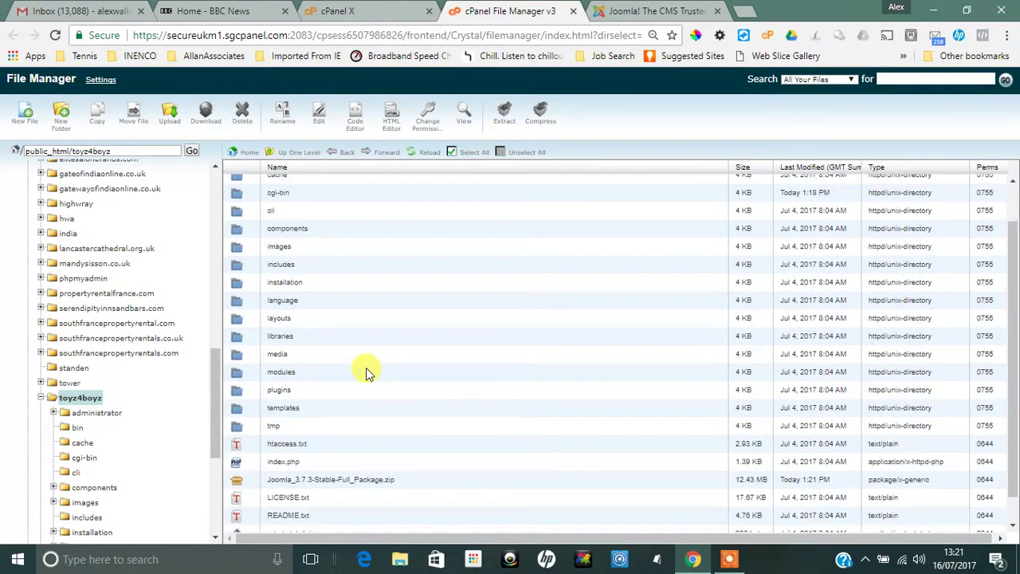
{"action": "left_click", "coordinate": [255, 450]}
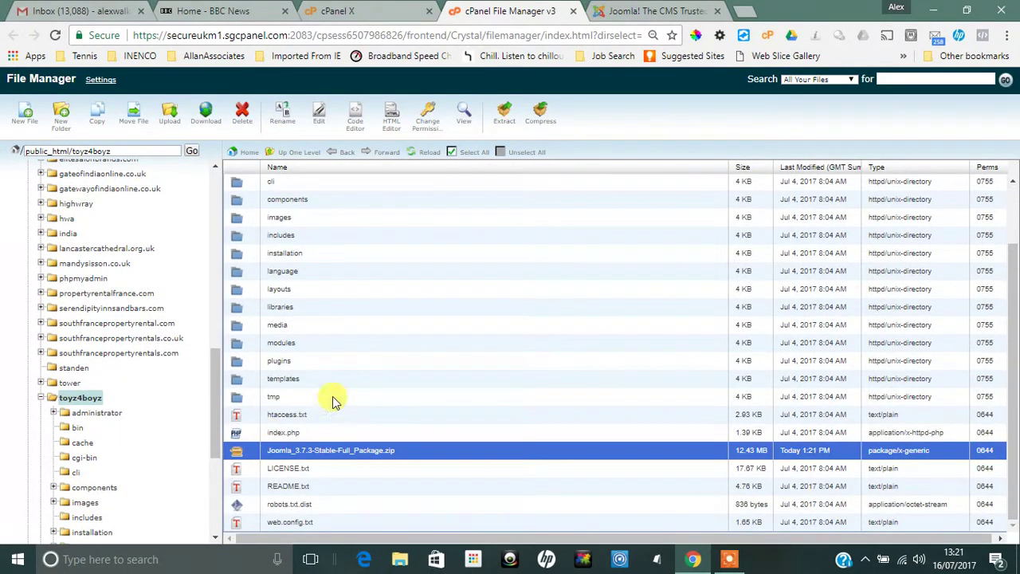
{"action": "left_click", "coordinate": [243, 120]}
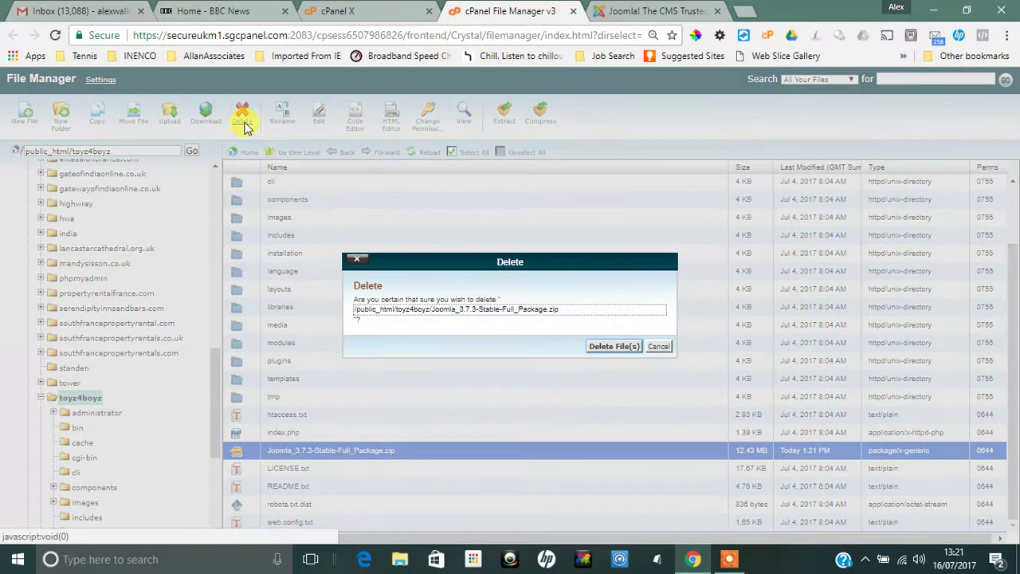
{"action": "left_click", "coordinate": [590, 346]}
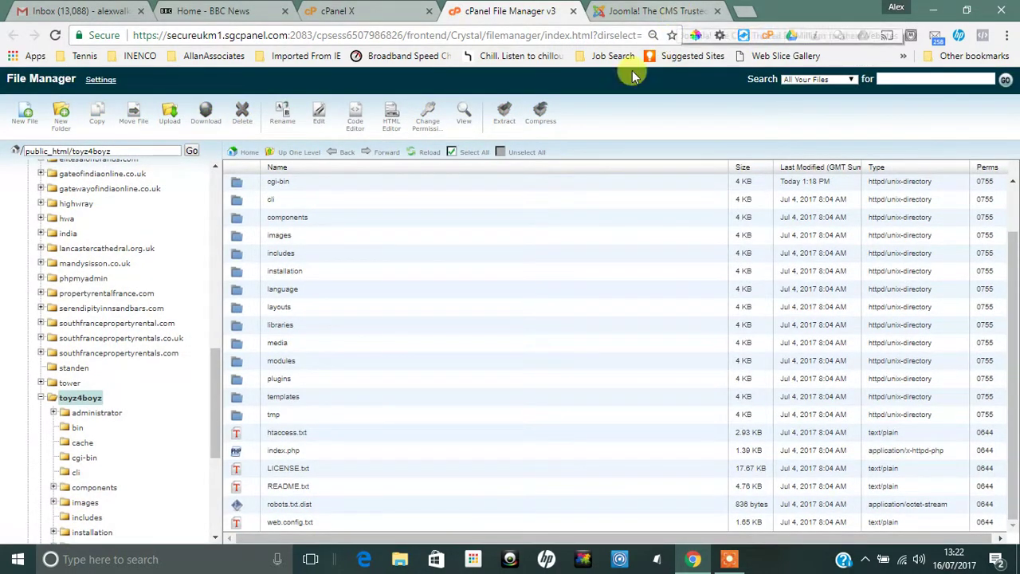
{"action": "scroll", "coordinate": [542, 341], "scroll_direction": "up", "scroll_amount": 2}
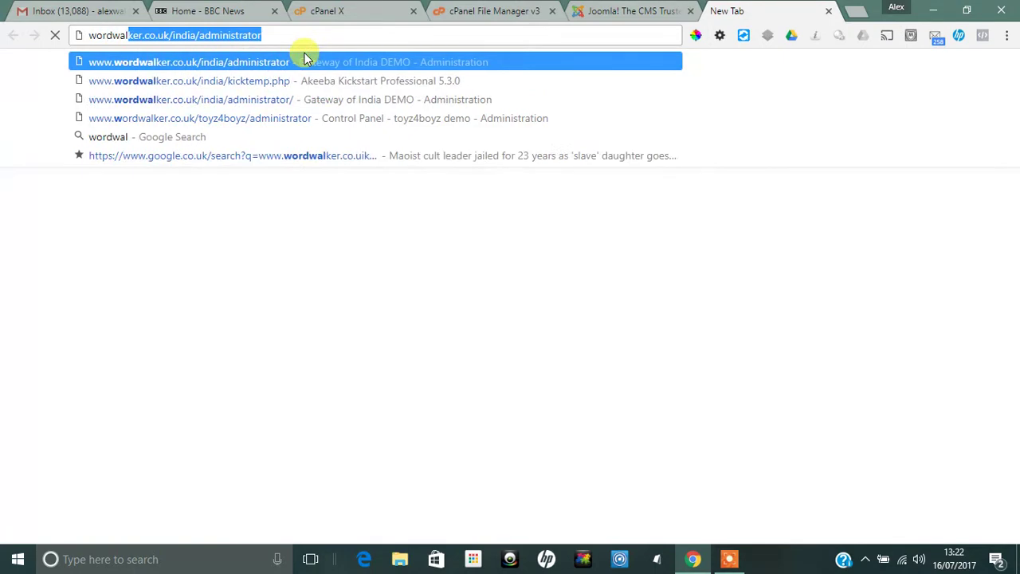
Load wordwalker.co.uk/toyz4boyz to reach the Joomla installer, then select File Manager's installation folder
{"action": "type", "text": "o.uk"}
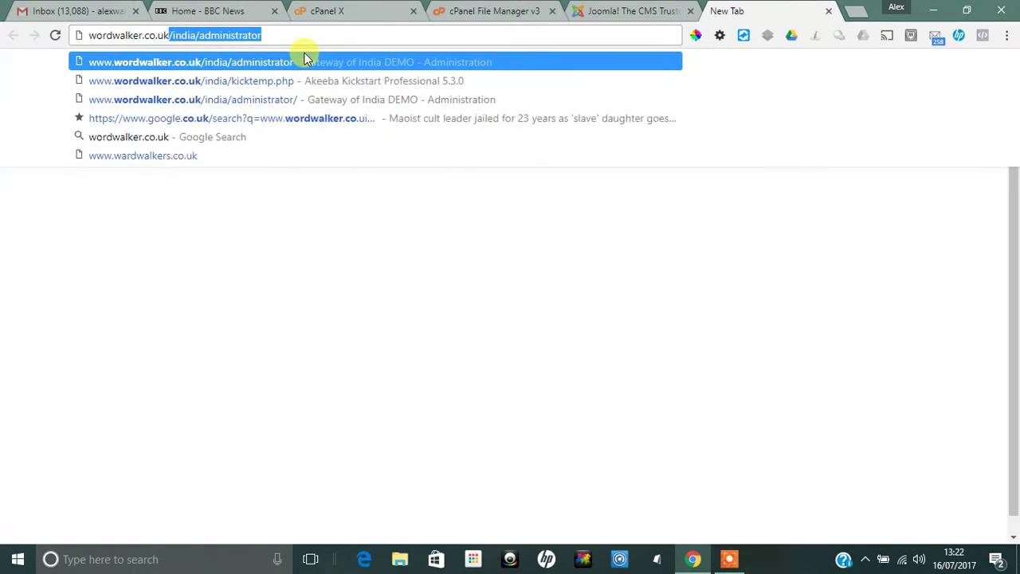
{"action": "type", "text": "/"}
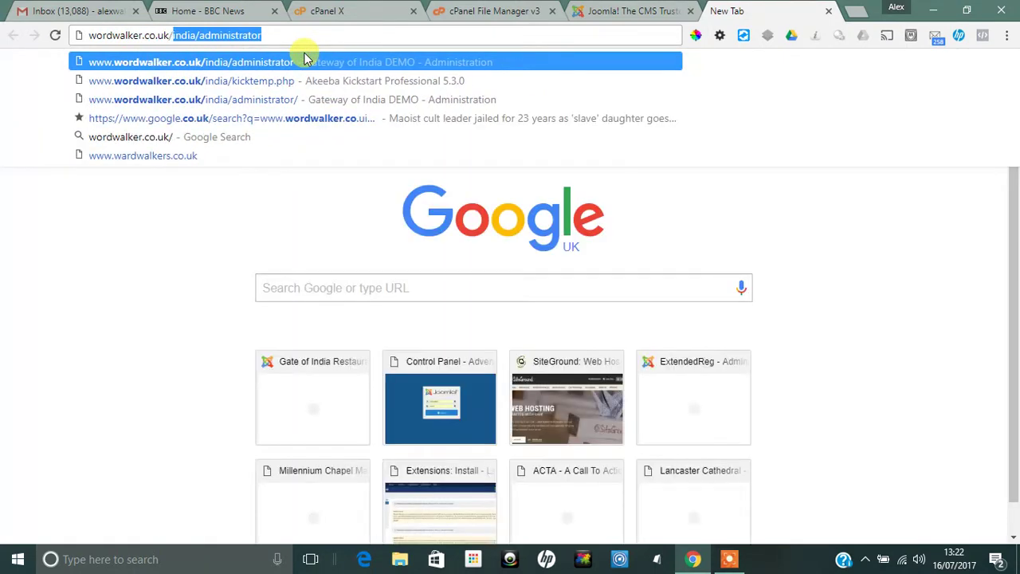
{"action": "type", "text": "to"}
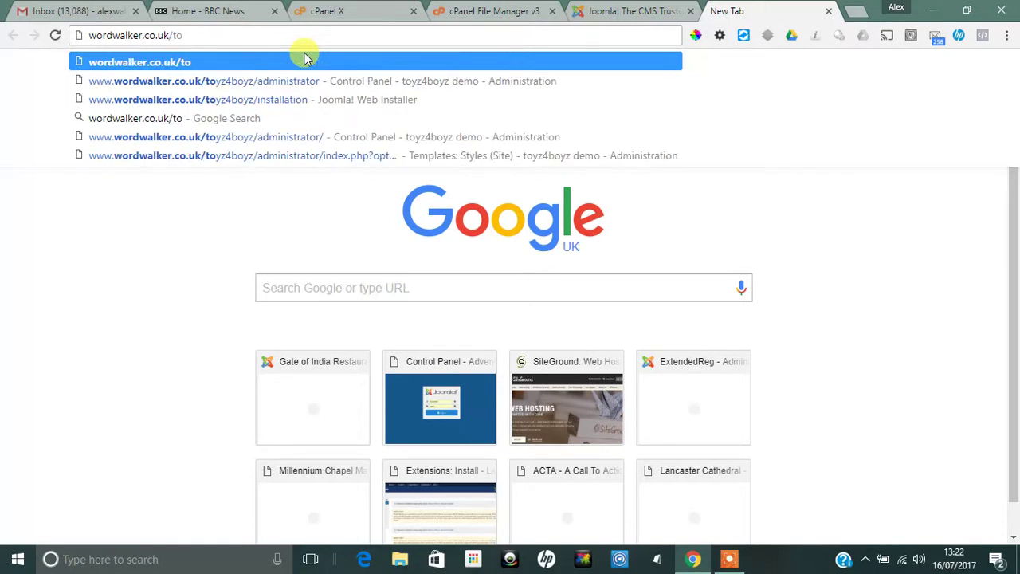
{"action": "type", "text": "yz4v"}
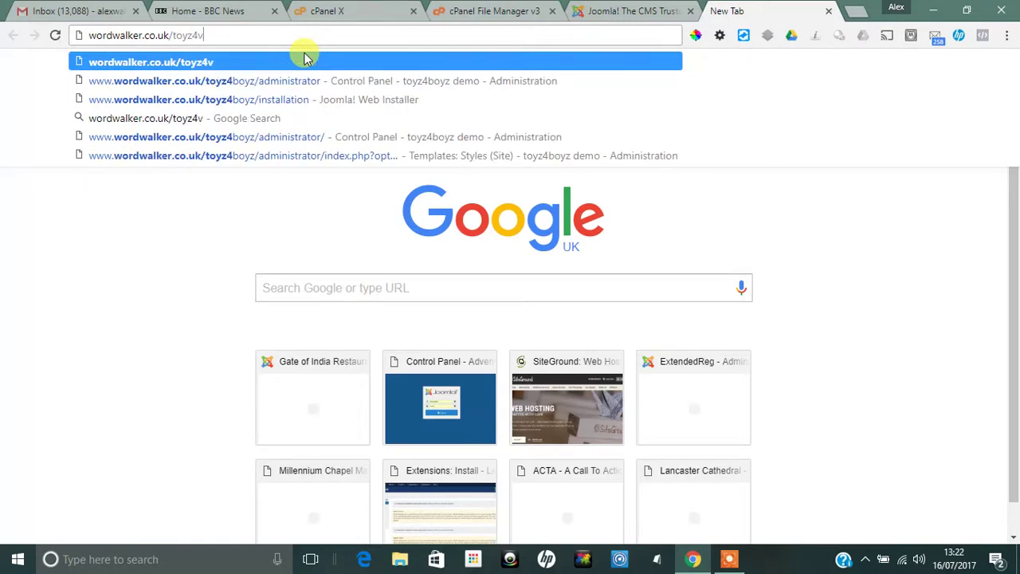
{"action": "key", "text": "BackSpace"}
{"action": "type", "text": "bo"}
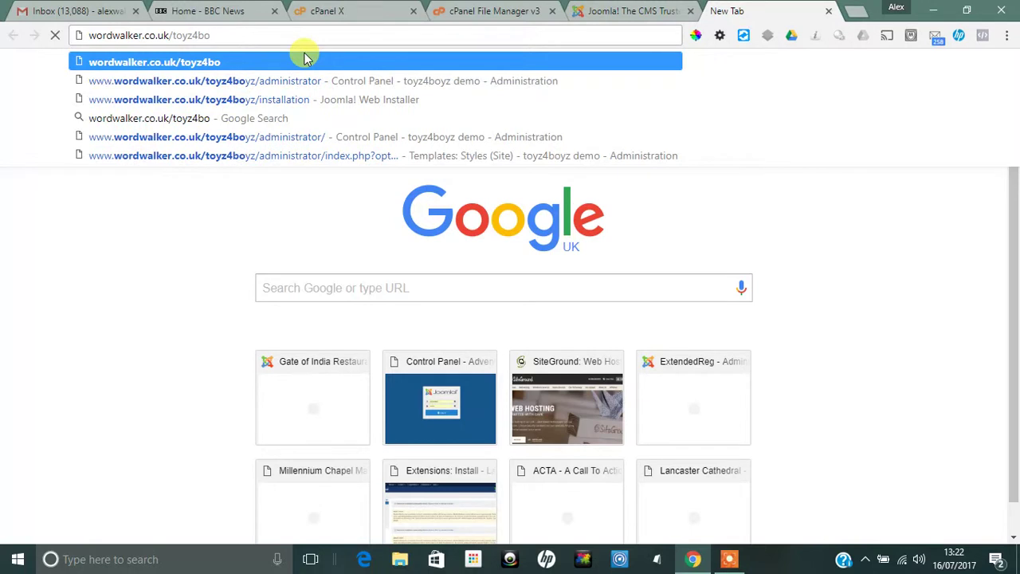
{"action": "type", "text": "yz"}
{"action": "key", "text": "Return"}
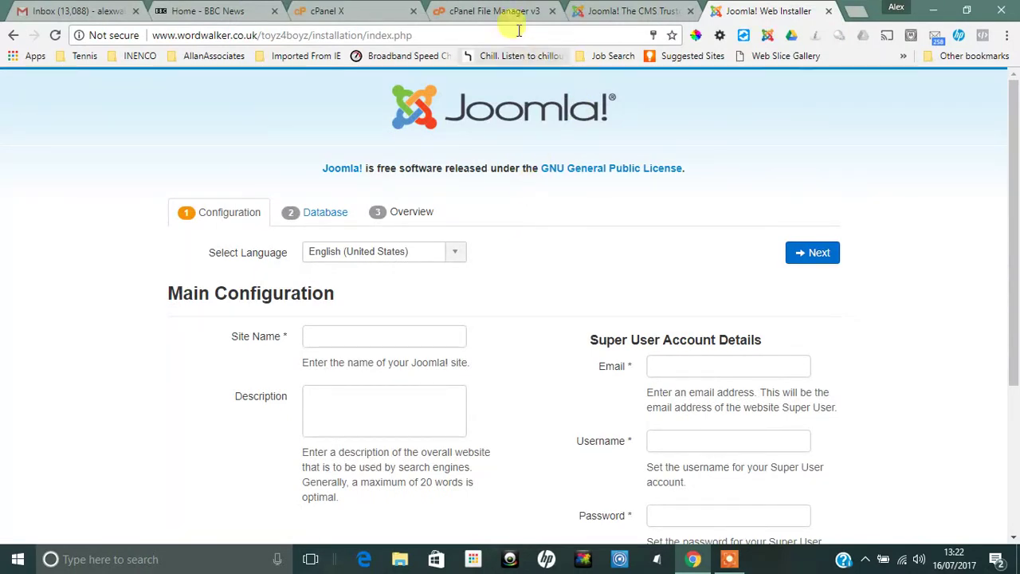
{"action": "left_click", "coordinate": [508, 9]}
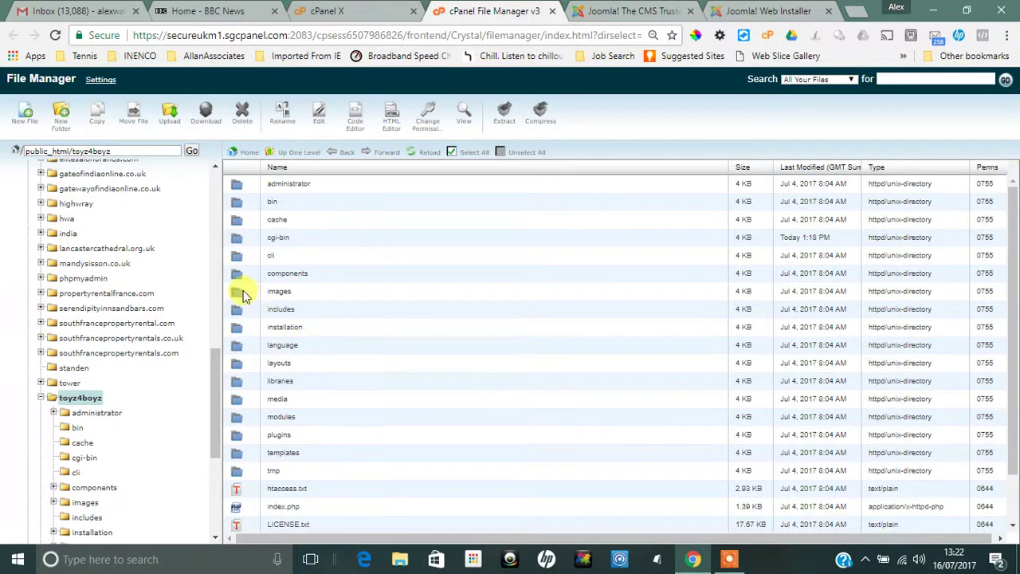
{"action": "left_click", "coordinate": [249, 333]}
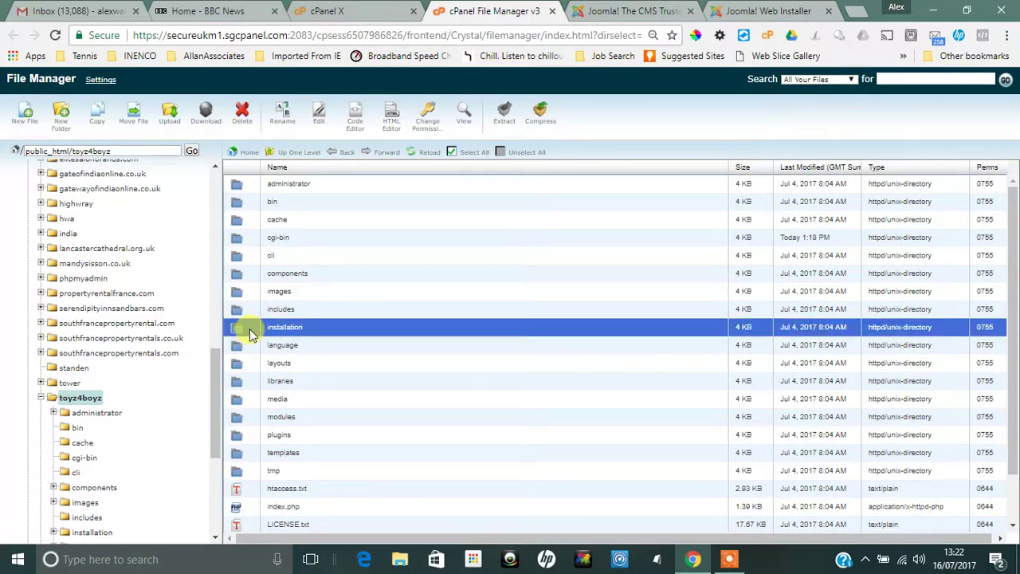
Set the installer language to English (United Kingdom), site name toyz4boyz and description 'test site'
{"action": "left_click", "coordinate": [759, 12]}
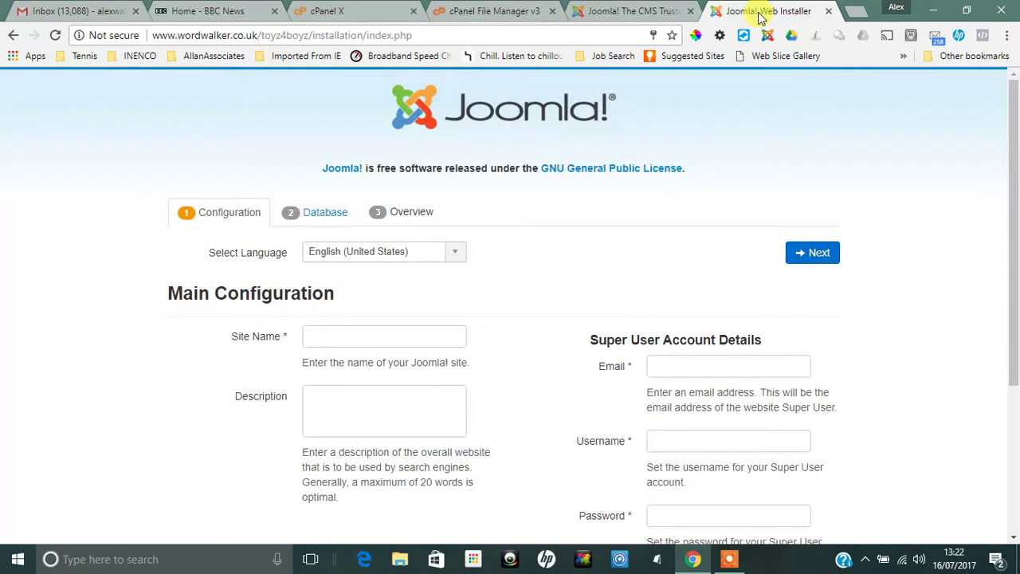
{"action": "left_click", "coordinate": [459, 259]}
{"action": "left_click", "coordinate": [417, 440]}
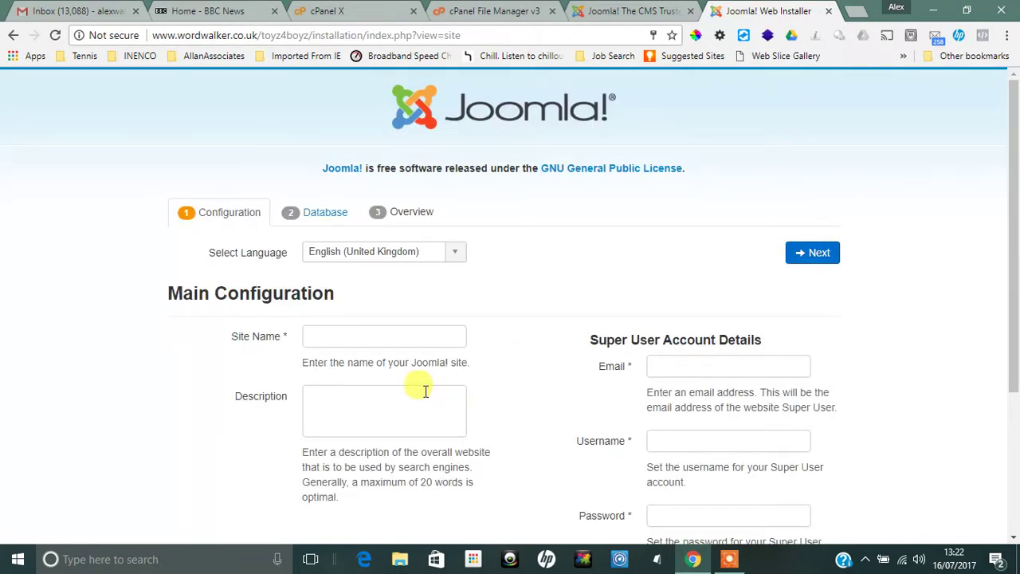
{"action": "left_click", "coordinate": [345, 340]}
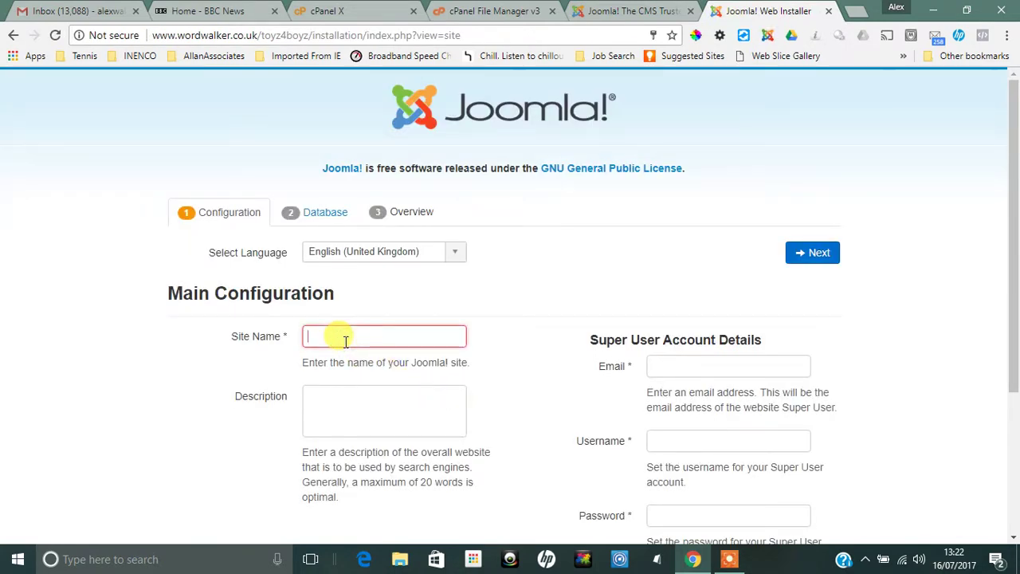
{"action": "type", "text": "toy"}
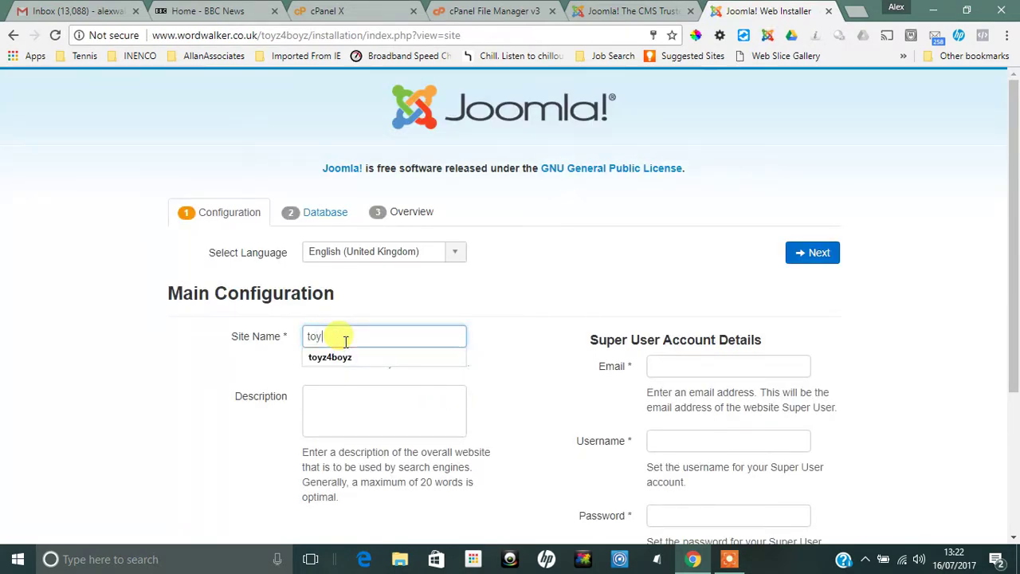
{"action": "left_click", "coordinate": [351, 362]}
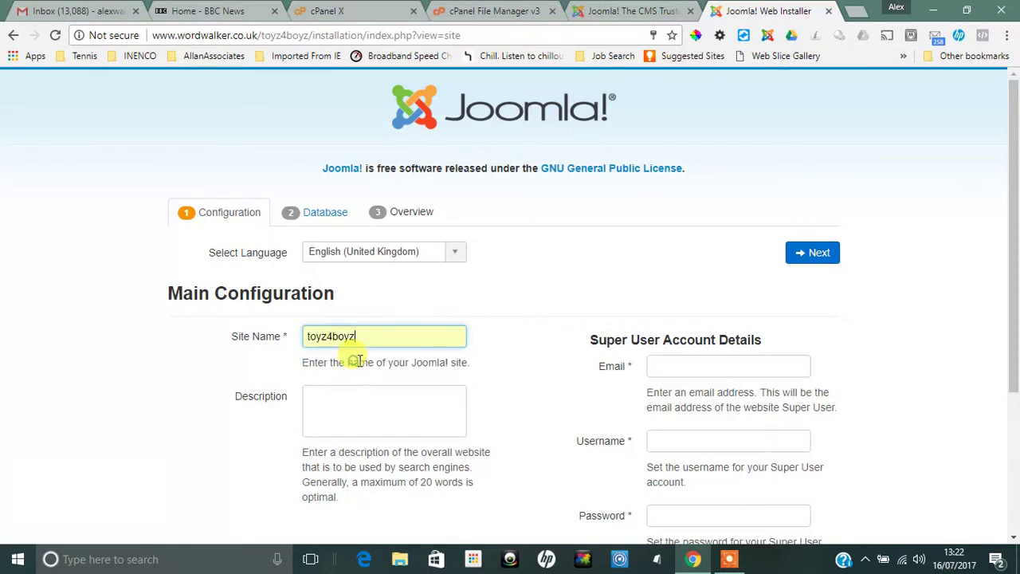
{"action": "left_click", "coordinate": [348, 410]}
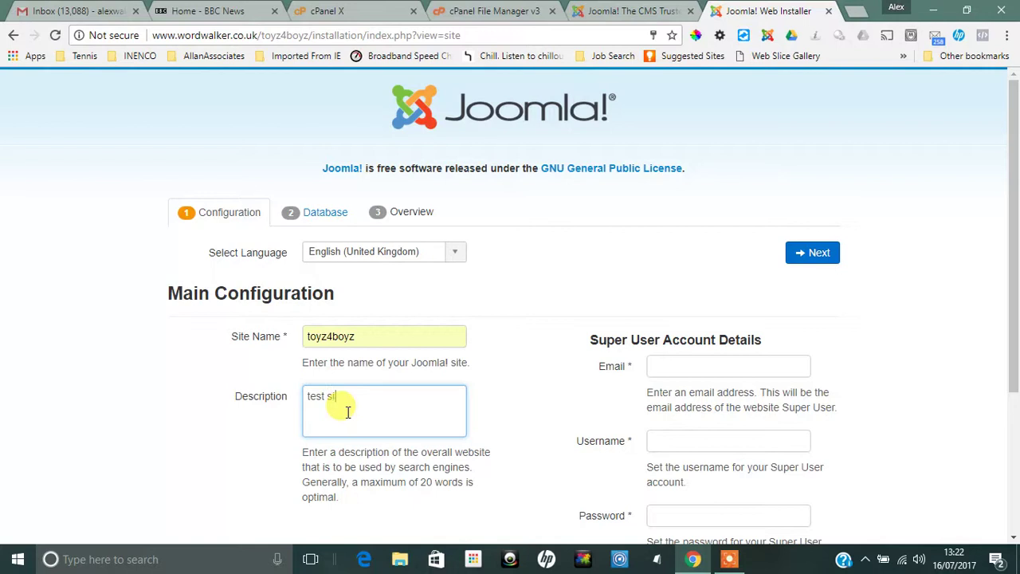
{"action": "scroll", "coordinate": [354, 411], "scroll_direction": "down", "scroll_amount": 1}
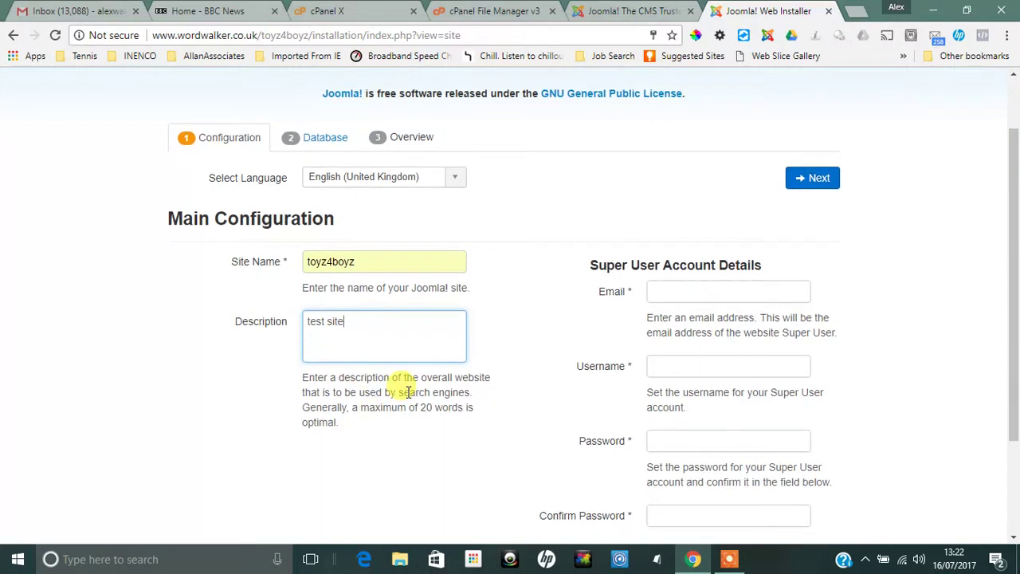
Enter the super user's email, username, and matching password and confirmation
{"action": "left_click", "coordinate": [660, 291]}
{"action": "type", "text": "alex"}
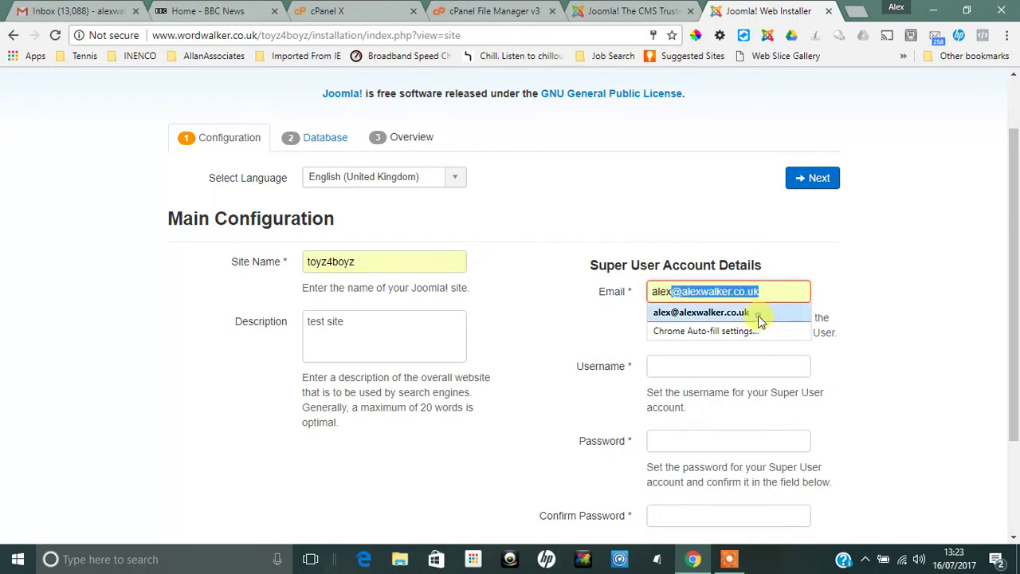
{"action": "left_click", "coordinate": [717, 312]}
{"action": "left_click", "coordinate": [731, 363]}
{"action": "type", "text": "ale"}
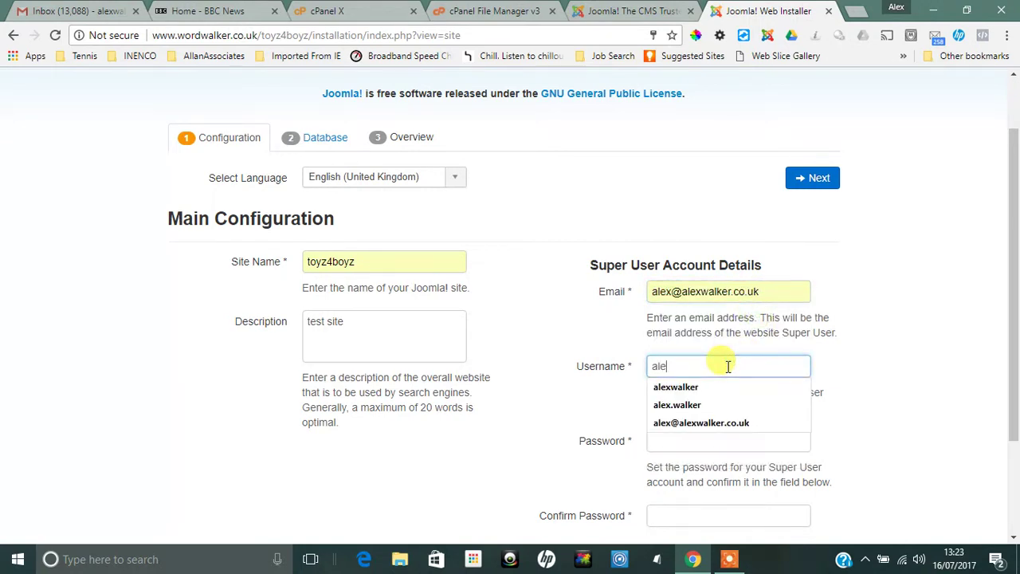
{"action": "type", "text": "xwalker"}
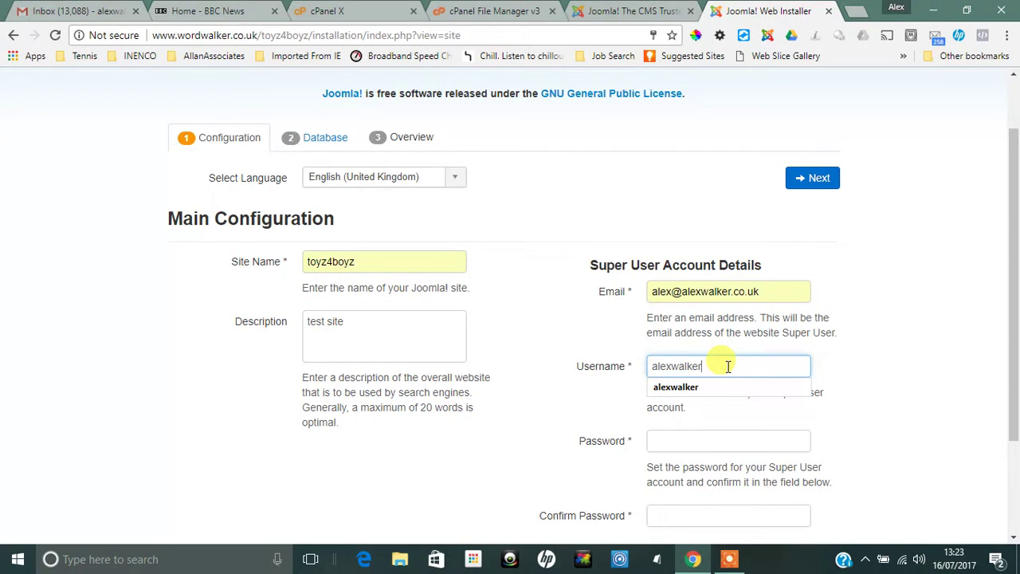
{"action": "key", "text": "Tab"}
{"action": "type", "text": "****"}
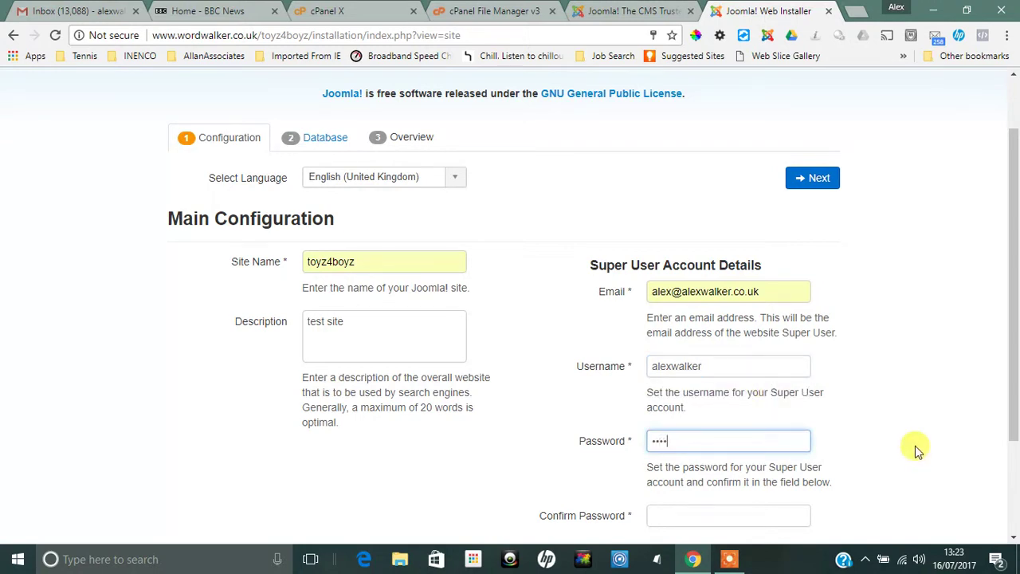
{"action": "type", "text": "****"}
{"action": "key", "text": "Tab"}
{"action": "type", "text": "****"}
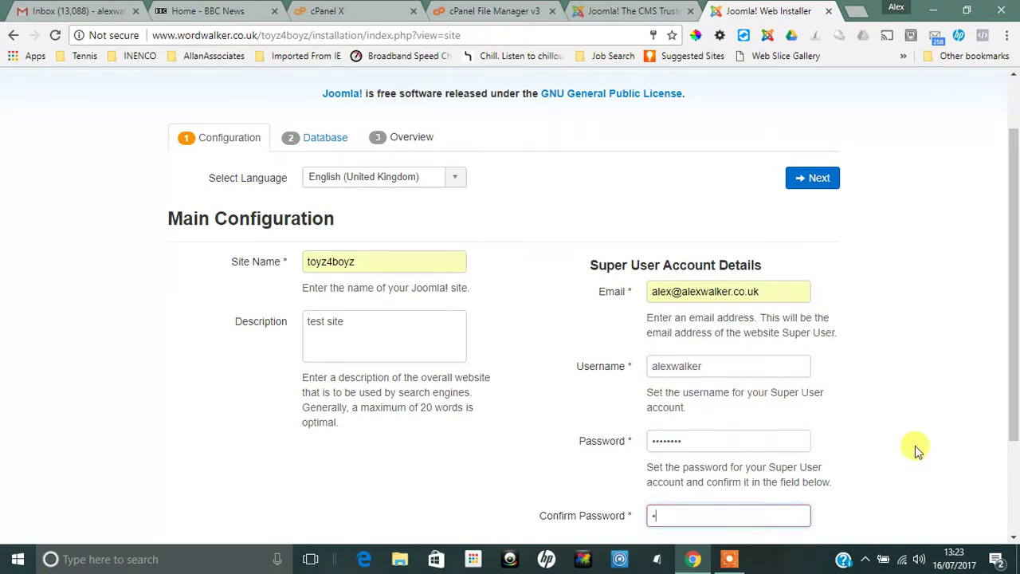
{"action": "type", "text": "****"}
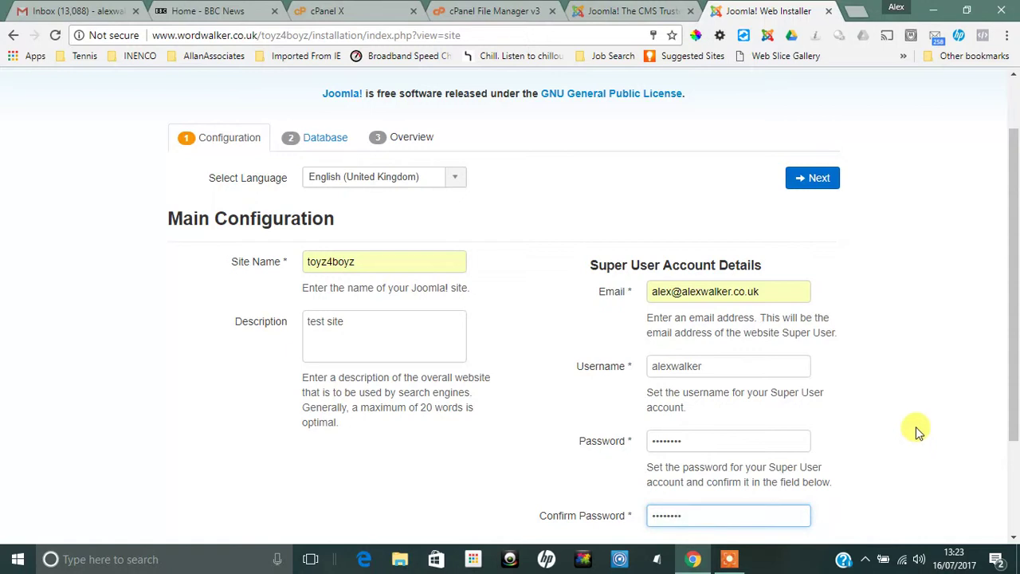
{"action": "scroll", "coordinate": [917, 430], "scroll_direction": "down", "scroll_amount": 1}
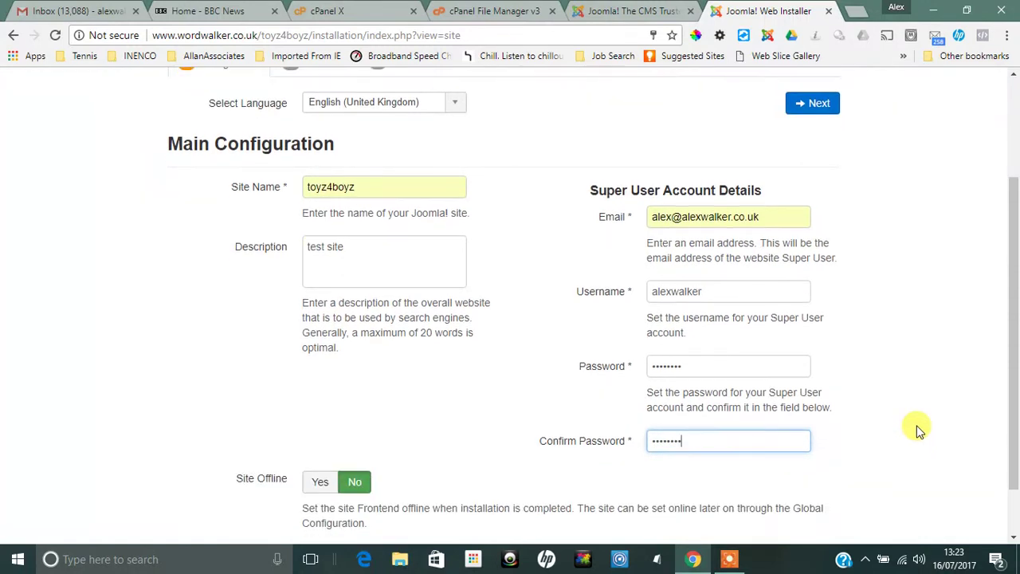
Continue to Database Configuration and replace the autofilled username with the cPanel database user's name
{"action": "left_click", "coordinate": [819, 105]}
{"action": "scroll", "coordinate": [562, 331], "scroll_direction": "down", "scroll_amount": 2}
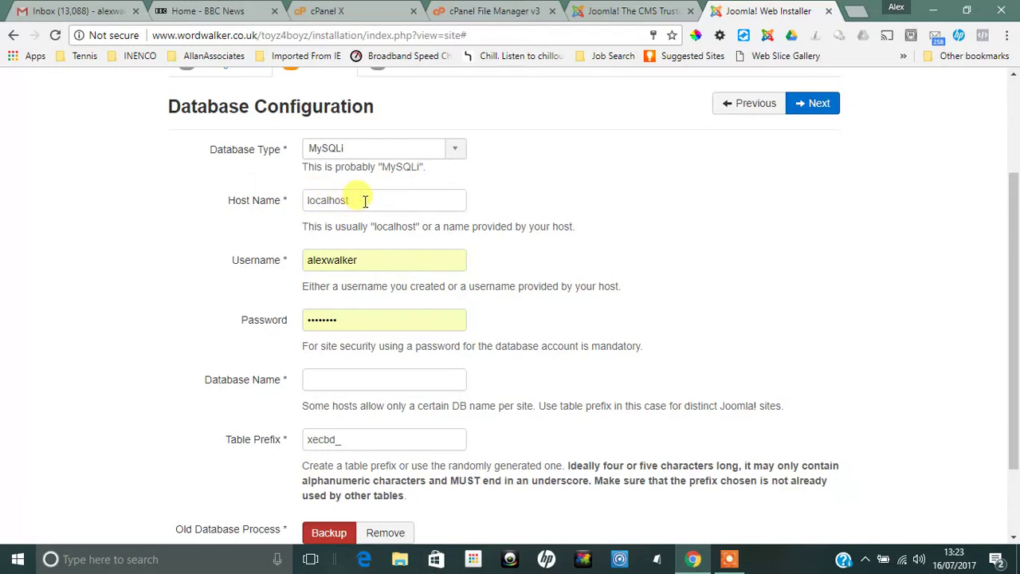
{"action": "left_click_drag", "start_coordinate": [374, 260], "coordinate": [303, 259]}
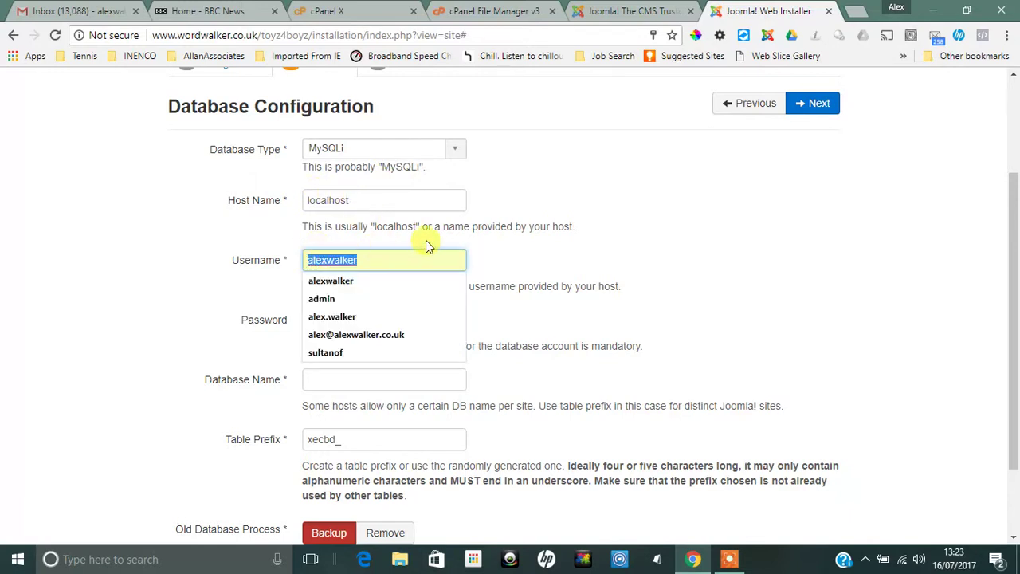
{"action": "type", "text": "wordwalk"}
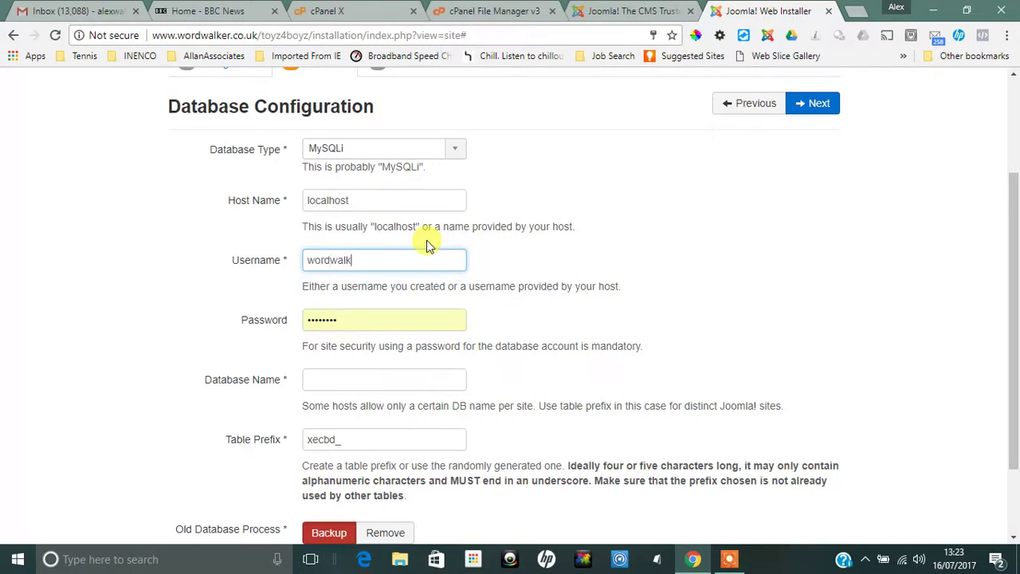
{"action": "type", "text": "_alex"}
{"action": "left_click", "coordinate": [615, 245]}
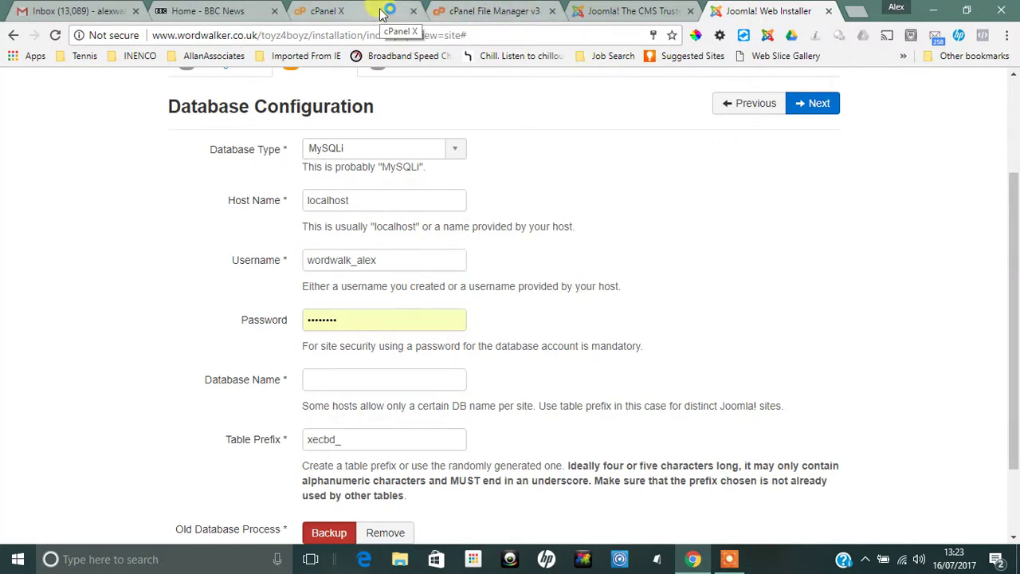
Open cPanel's MySQL Databases and go to list page 2 showing the empty wordwalk_toyz database
{"action": "left_click", "coordinate": [386, 12]}
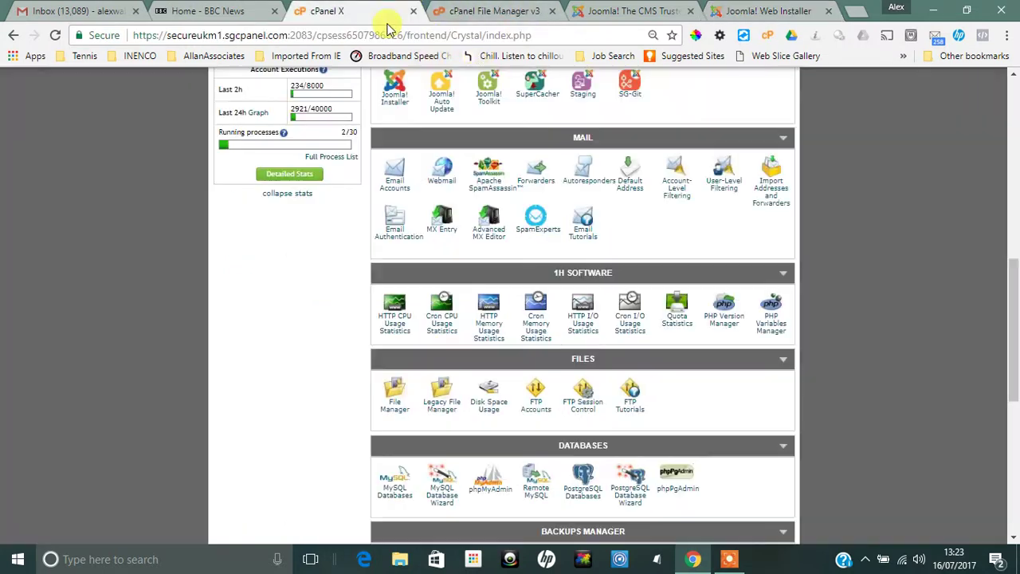
{"action": "scroll", "coordinate": [391, 510], "scroll_direction": "down", "scroll_amount": 2}
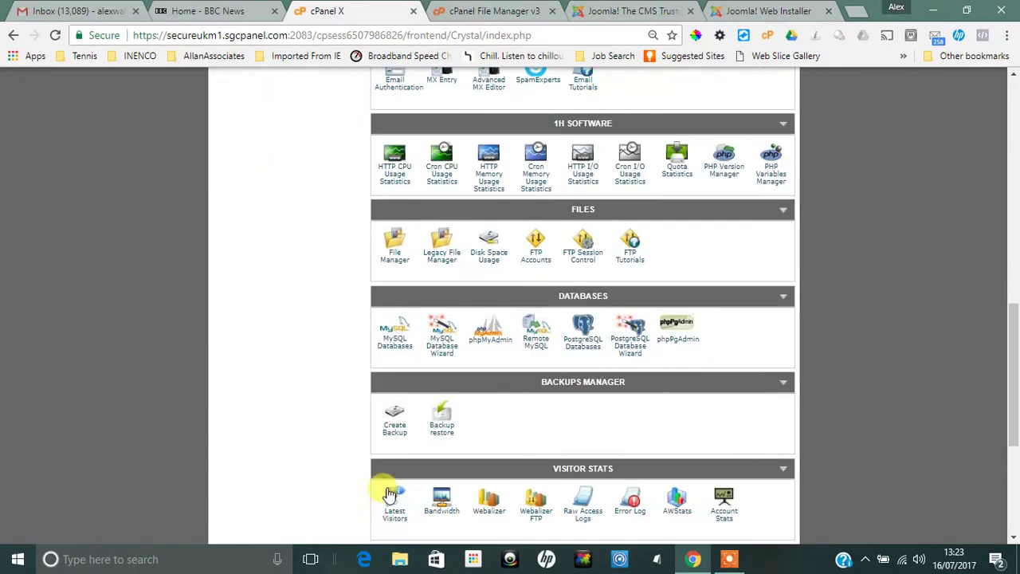
{"action": "left_click", "coordinate": [392, 346]}
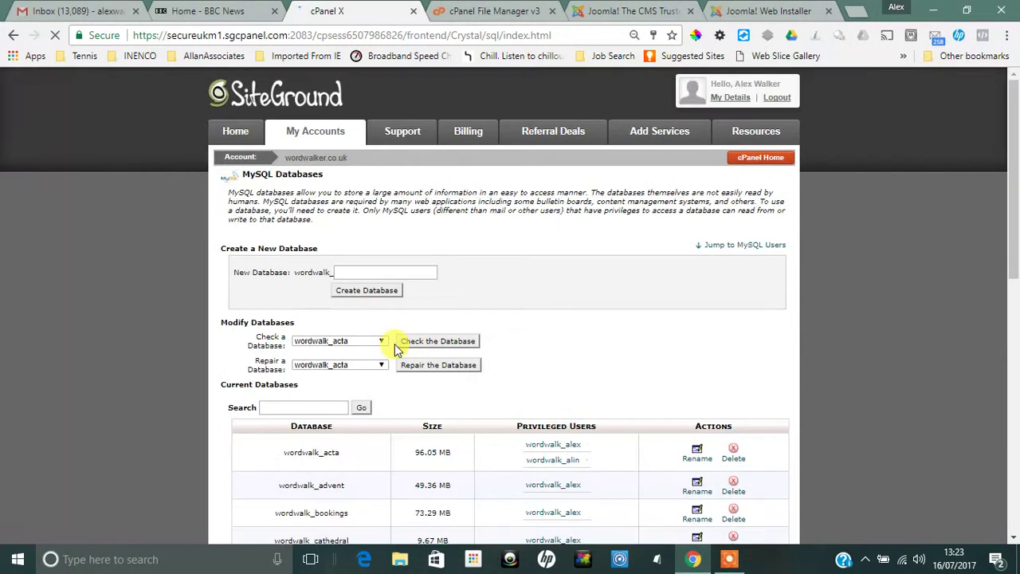
{"action": "scroll", "coordinate": [395, 359], "scroll_direction": "down", "scroll_amount": 3}
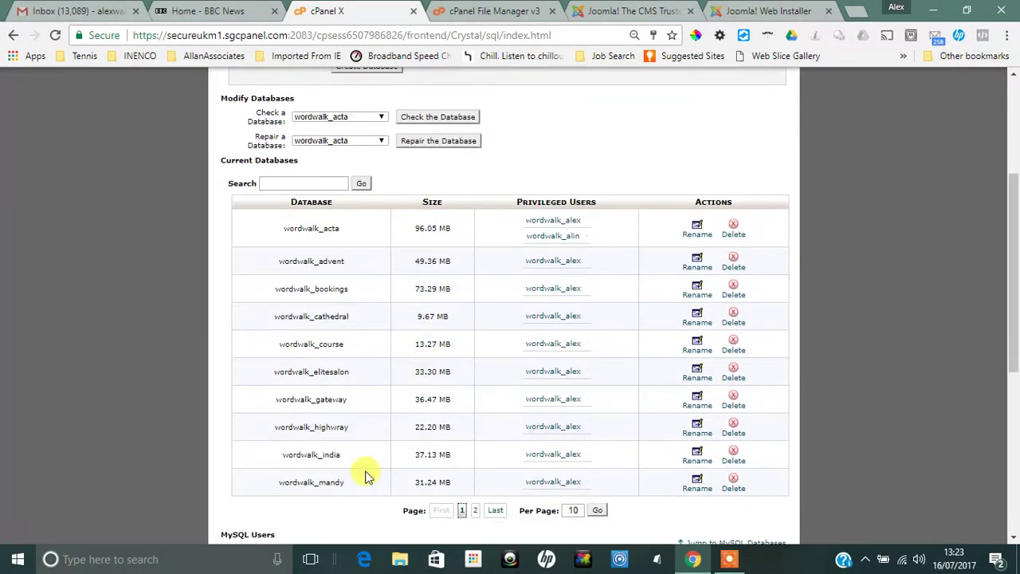
{"action": "left_click", "coordinate": [472, 510]}
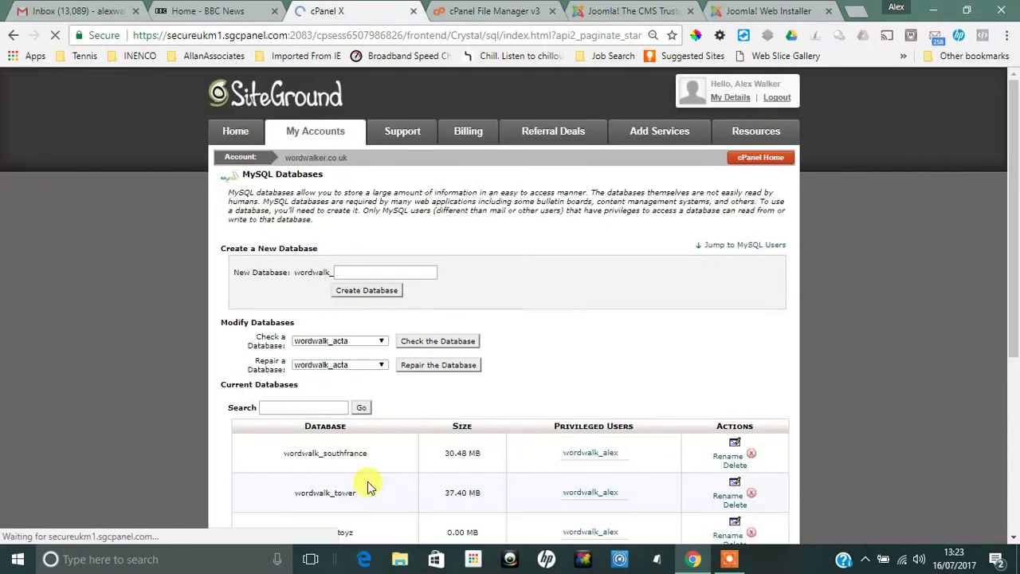
{"action": "scroll", "coordinate": [364, 482], "scroll_direction": "down", "scroll_amount": 3}
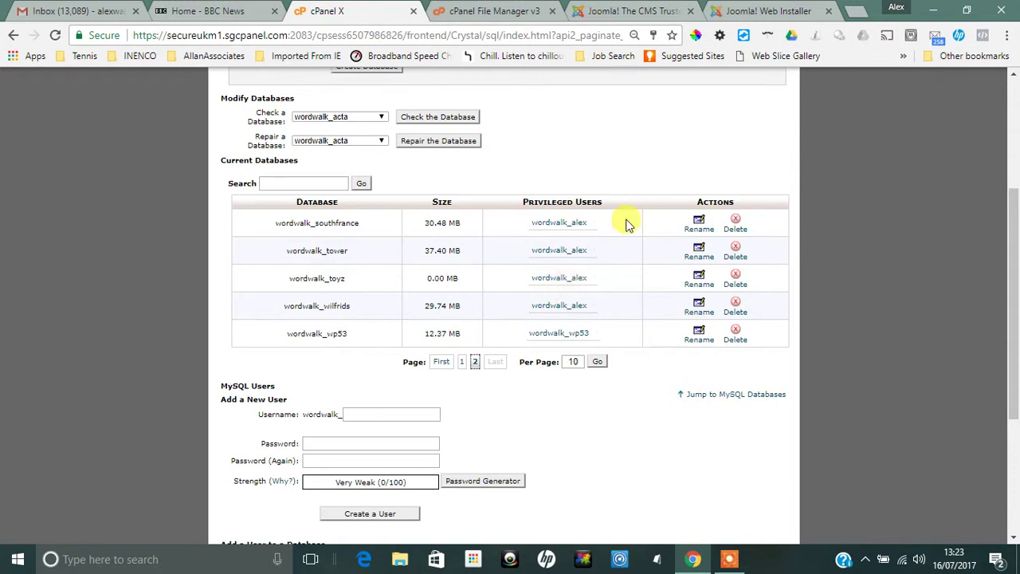
Enter wordwalk_toyz as the database name in the installer, keeping the generated table prefix
{"action": "left_click", "coordinate": [745, 18]}
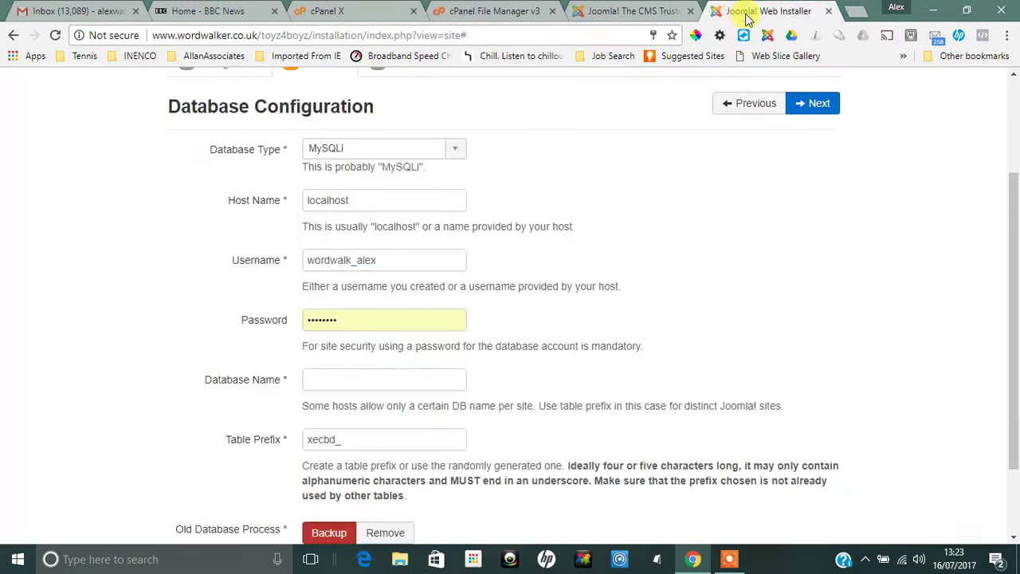
{"action": "left_click", "coordinate": [353, 380]}
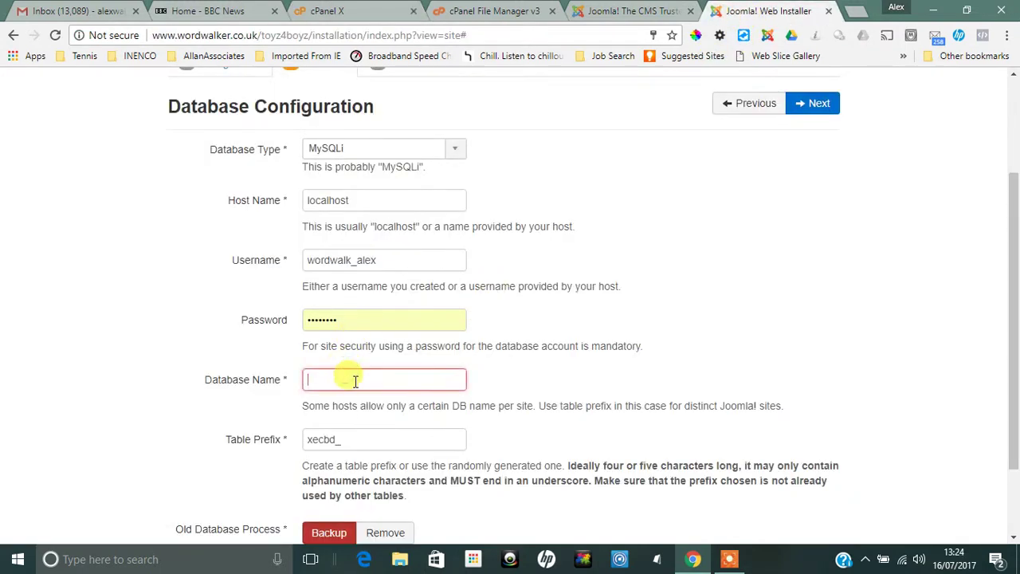
{"action": "type", "text": "wordwalk_toyz"}
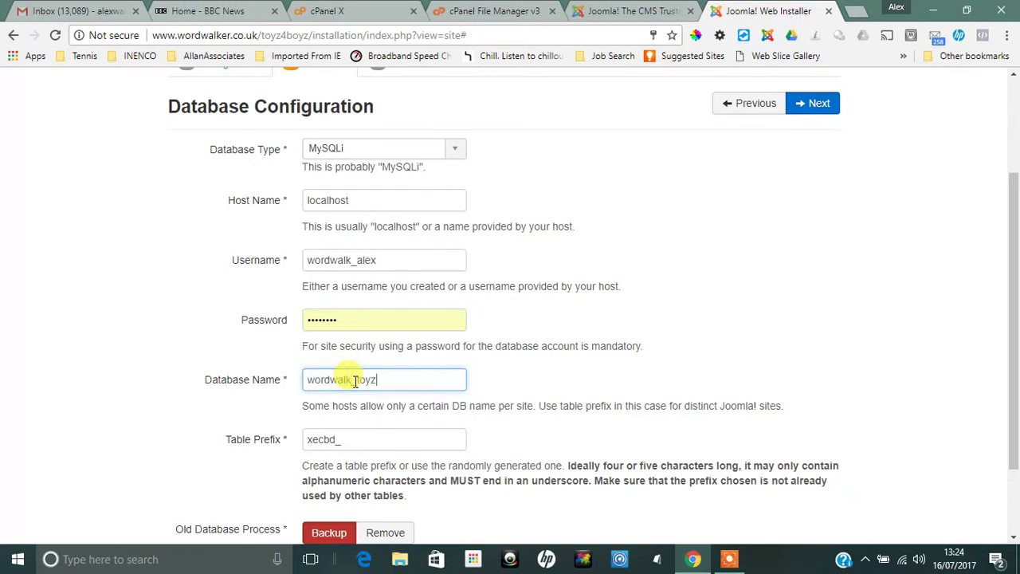
{"action": "key", "text": "Tab"}
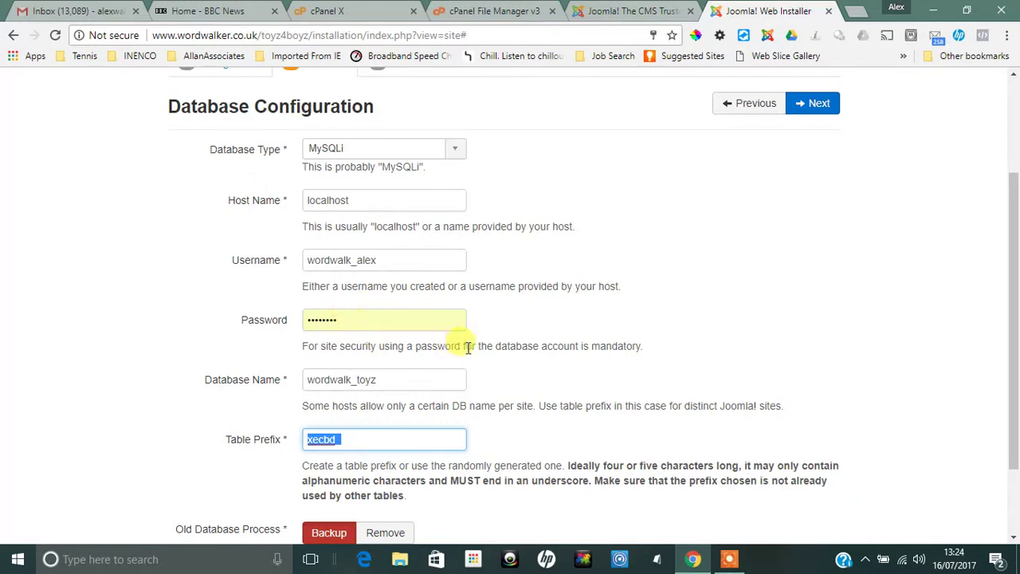
{"action": "scroll", "coordinate": [614, 353], "scroll_direction": "down", "scroll_amount": 1}
{"action": "scroll", "coordinate": [624, 371], "scroll_direction": "up", "scroll_amount": 3}
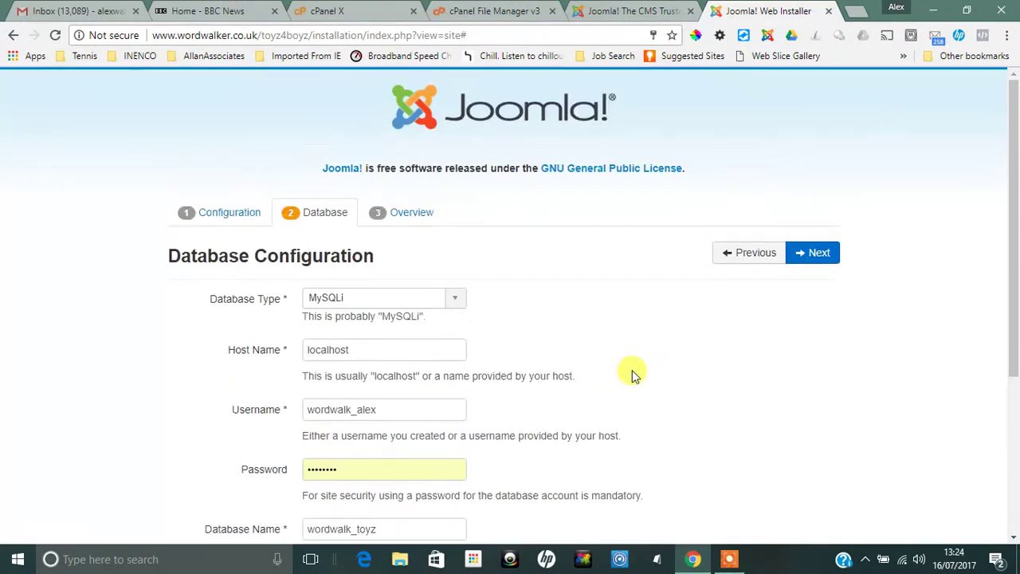
Proceed to the Overview, select Learn Joomla English (GB) sample data, and review the pre-installation checks
{"action": "left_click", "coordinate": [814, 263]}
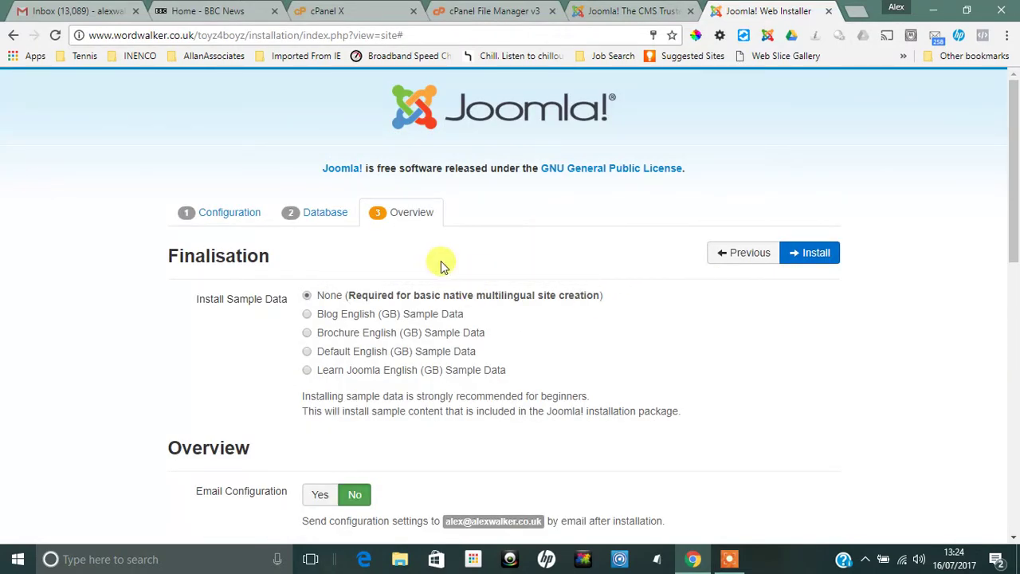
{"action": "scroll", "coordinate": [650, 353], "scroll_direction": "down", "scroll_amount": 1}
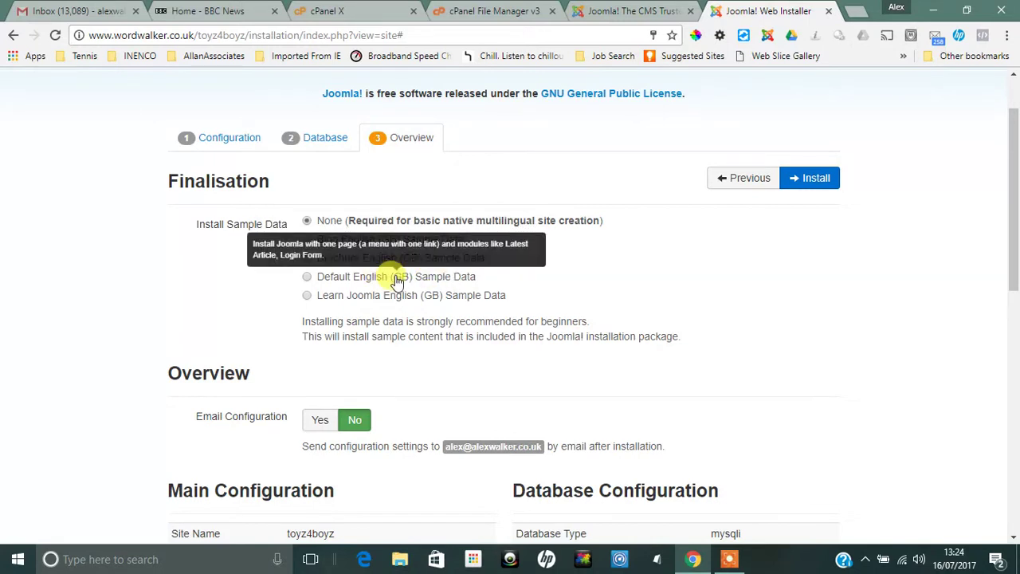
{"action": "left_click", "coordinate": [309, 300]}
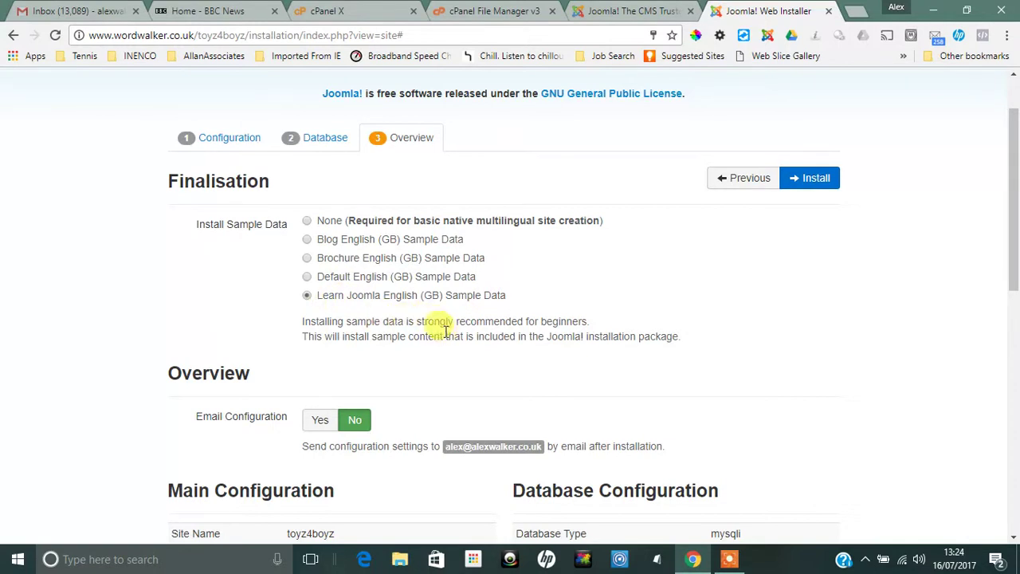
{"action": "scroll", "coordinate": [618, 363], "scroll_direction": "down", "scroll_amount": 2}
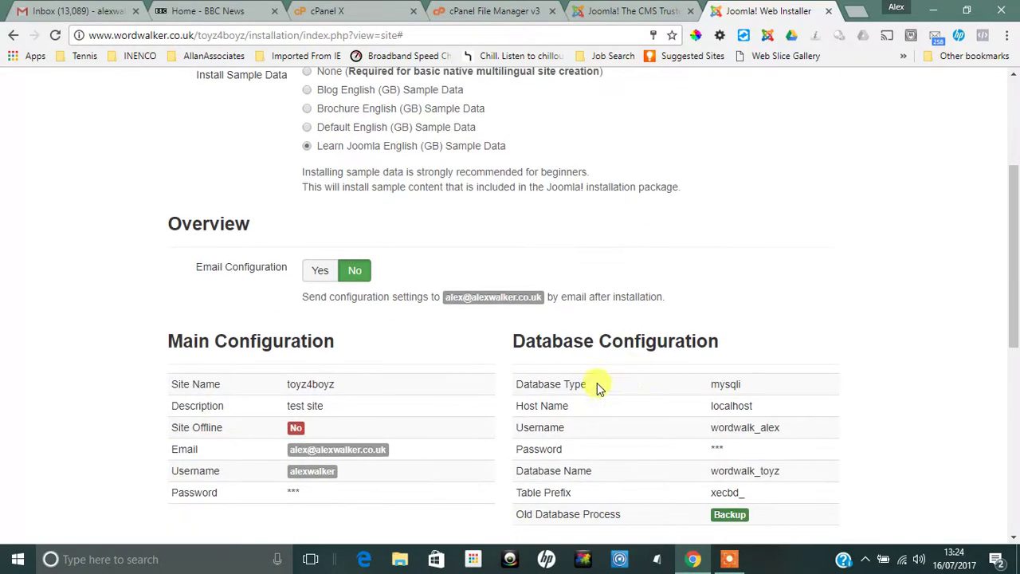
{"action": "scroll", "coordinate": [431, 376], "scroll_direction": "down", "scroll_amount": 2}
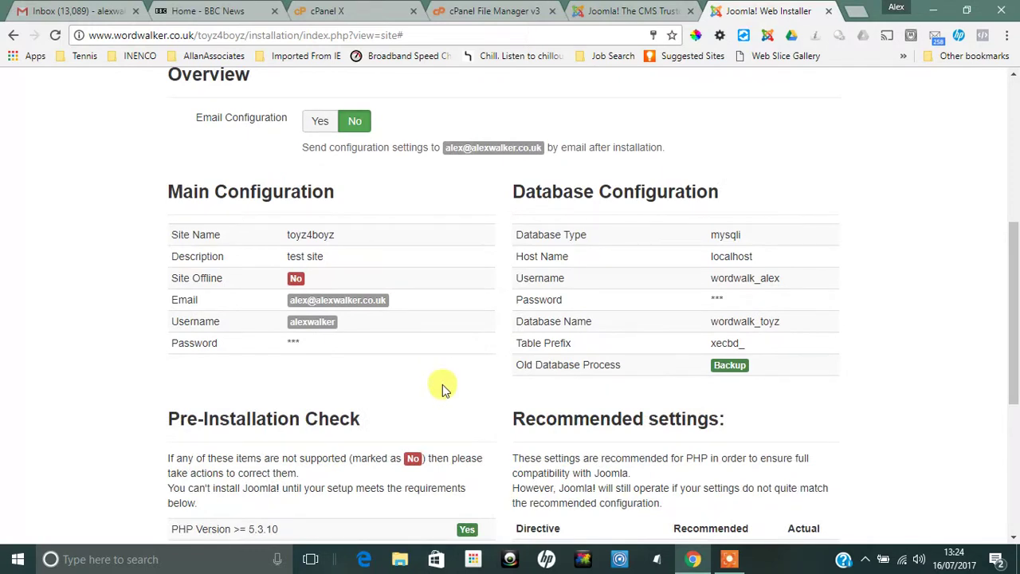
{"action": "scroll", "coordinate": [444, 388], "scroll_direction": "down", "scroll_amount": 4}
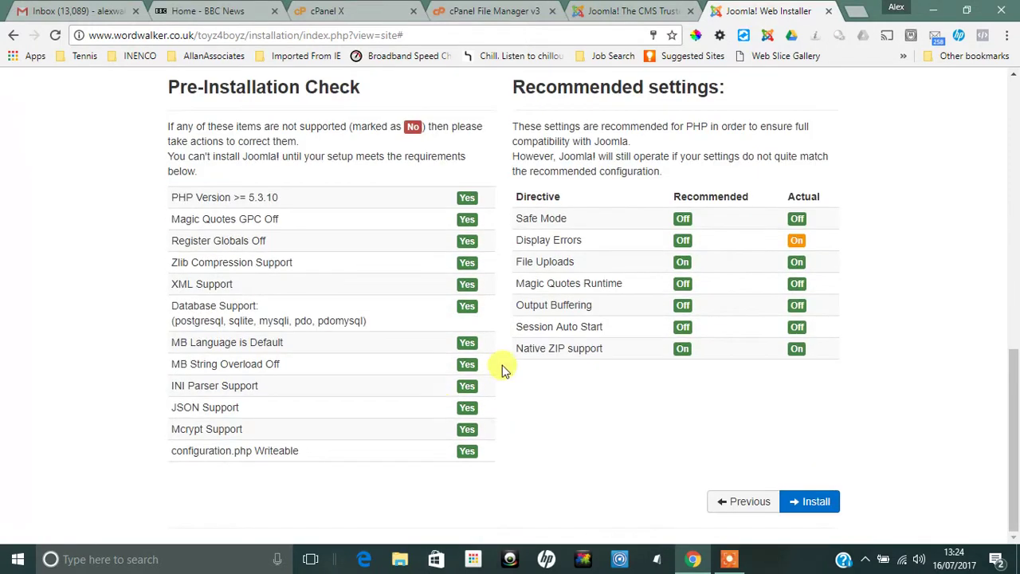
{"action": "scroll", "coordinate": [916, 446], "scroll_direction": "up", "scroll_amount": 7}
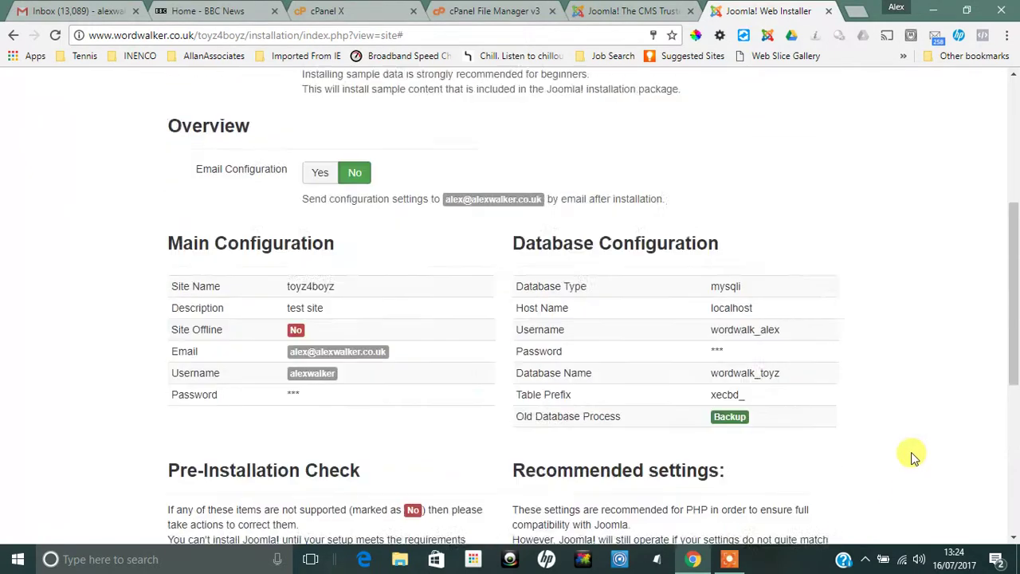
Run the Joomla 3.7.3 install, then remove the installation folder from the Congratulations page
{"action": "left_click", "coordinate": [821, 155]}
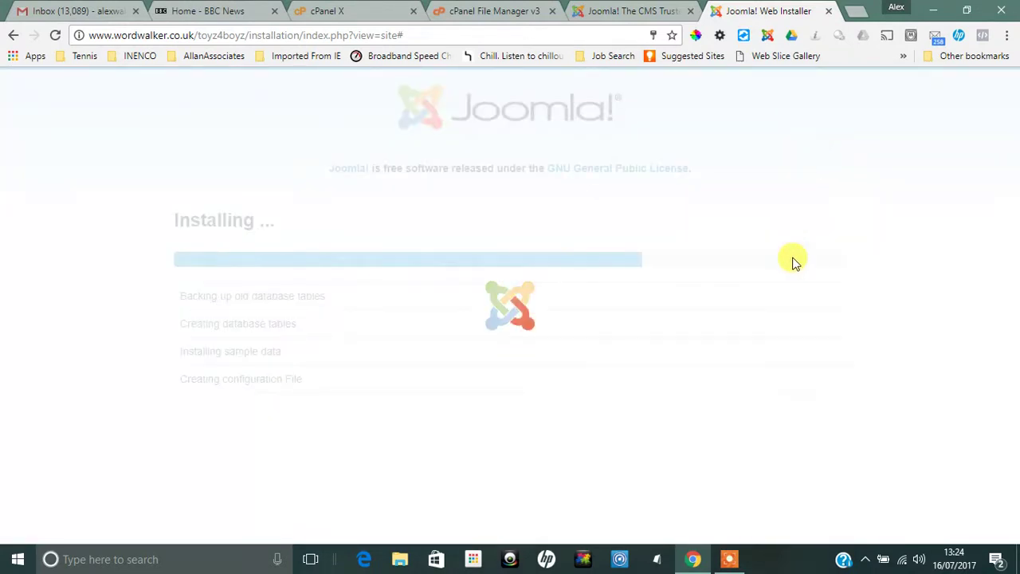
{"action": "scroll", "coordinate": [510, 437], "scroll_direction": "down", "scroll_amount": 1}
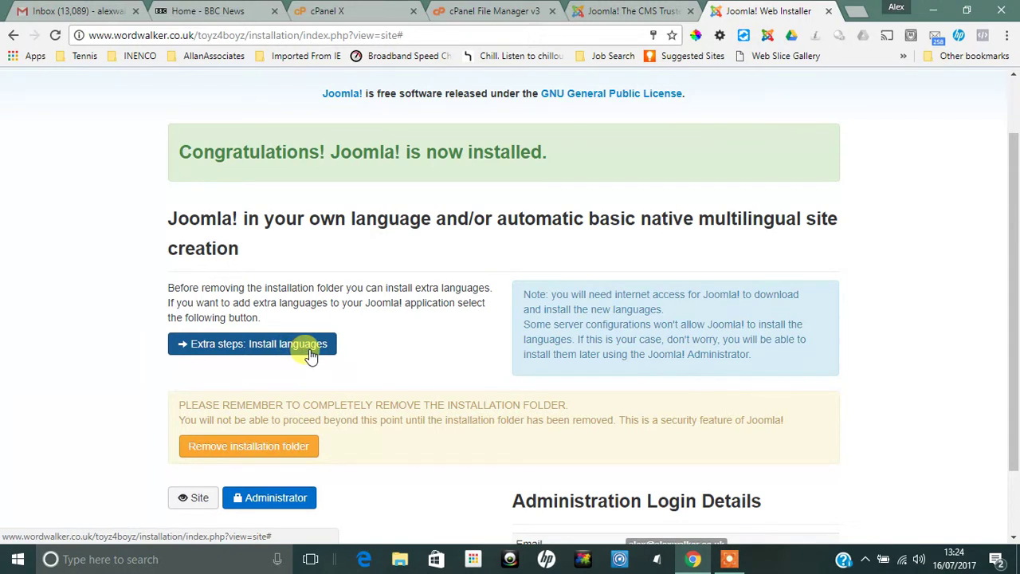
{"action": "scroll", "coordinate": [372, 360], "scroll_direction": "down", "scroll_amount": 1}
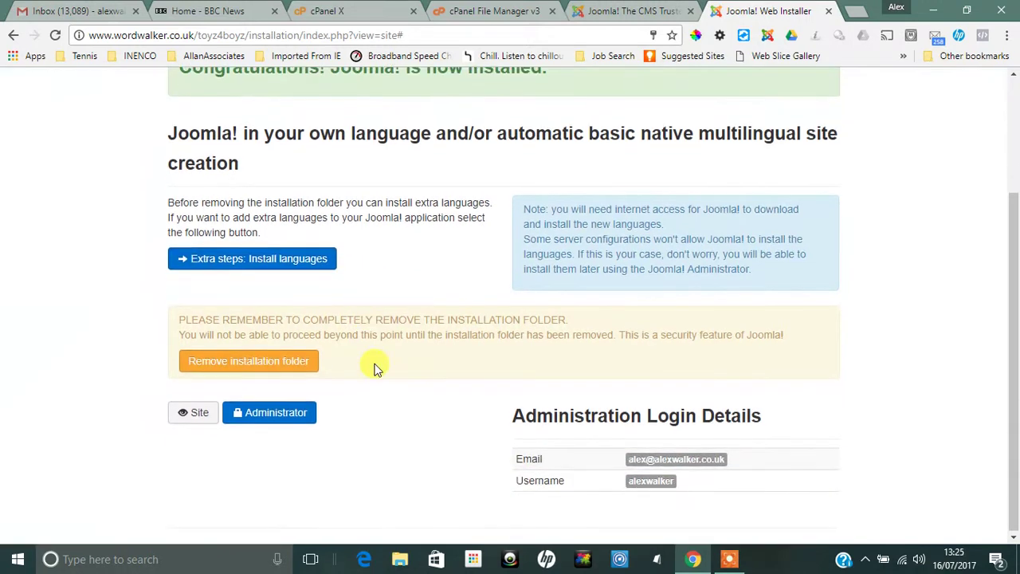
{"action": "left_click", "coordinate": [257, 363]}
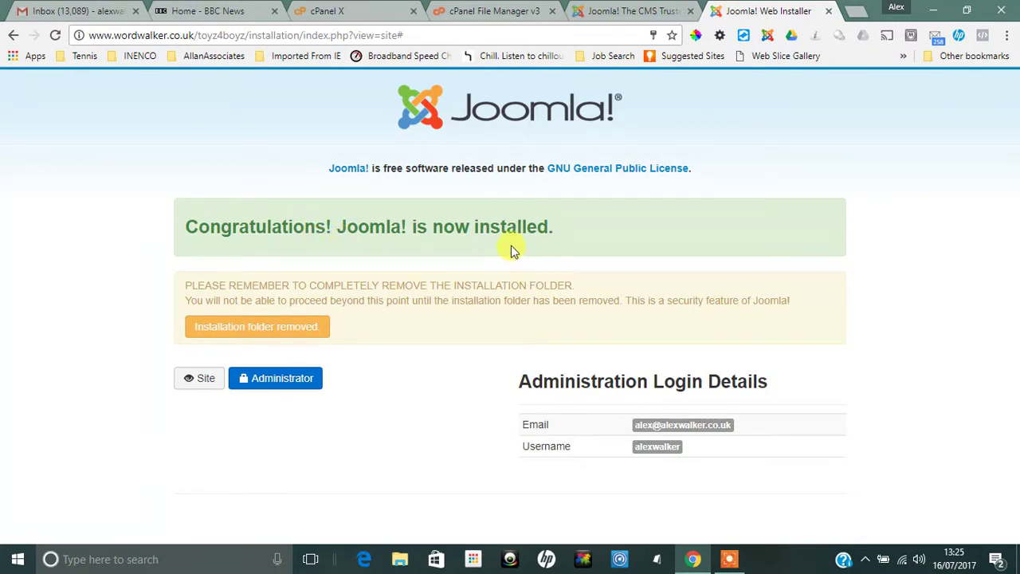
Log in to the toyz4boyz Administrator with the saved credentials and choose Never for usage statistics
{"action": "left_click", "coordinate": [299, 390]}
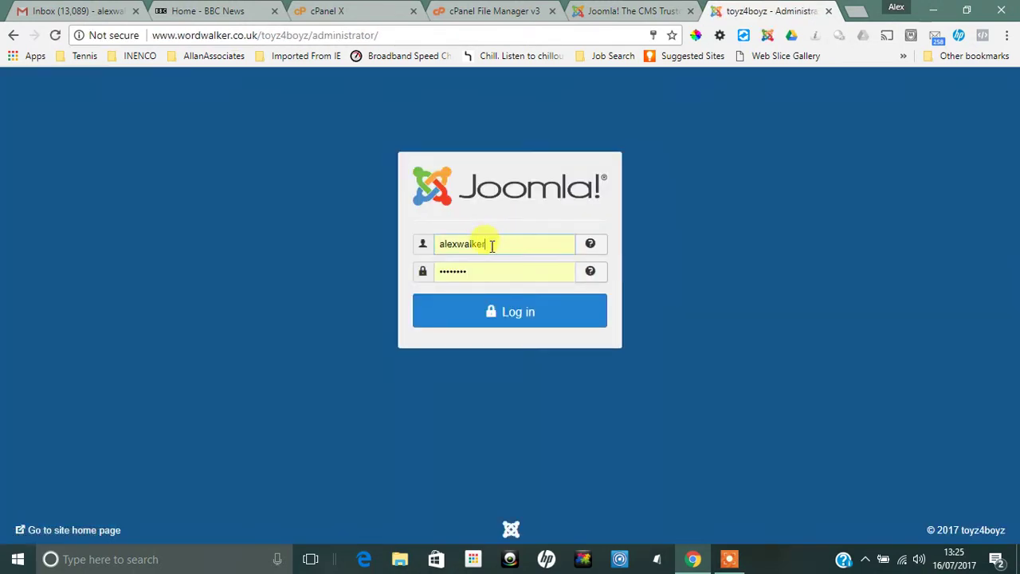
{"action": "left_click", "coordinate": [523, 320]}
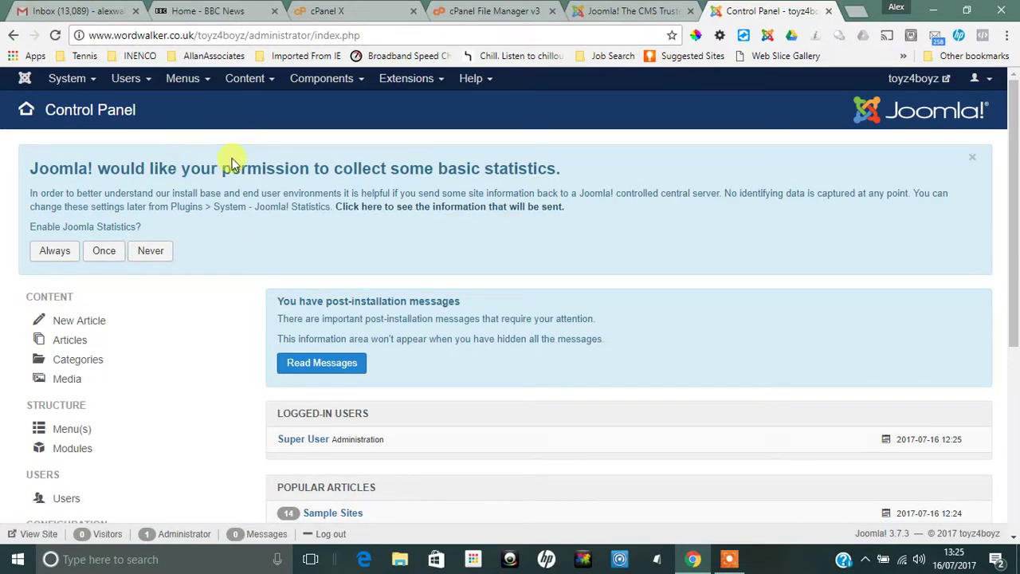
{"action": "left_click", "coordinate": [156, 254]}
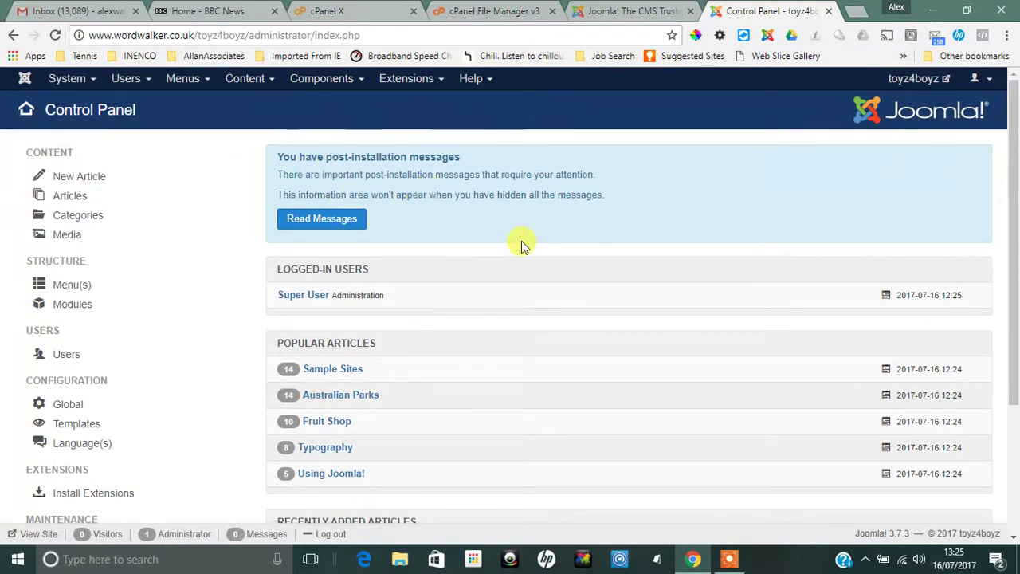
{"action": "scroll", "coordinate": [522, 243], "scroll_direction": "down", "scroll_amount": 2}
{"action": "scroll", "coordinate": [522, 257], "scroll_direction": "down", "scroll_amount": 1}
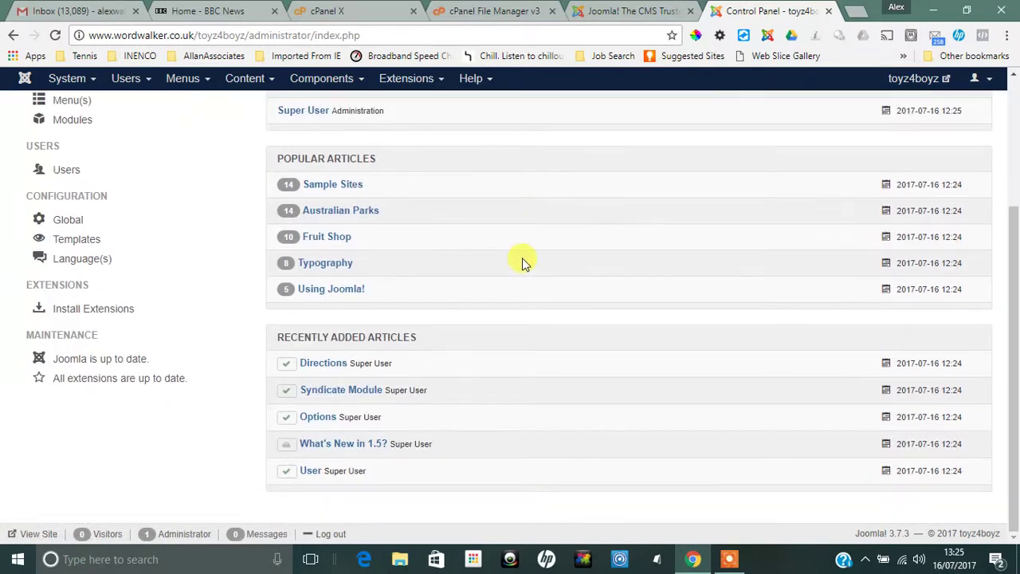
{"action": "scroll", "coordinate": [522, 264], "scroll_direction": "up", "scroll_amount": 3}
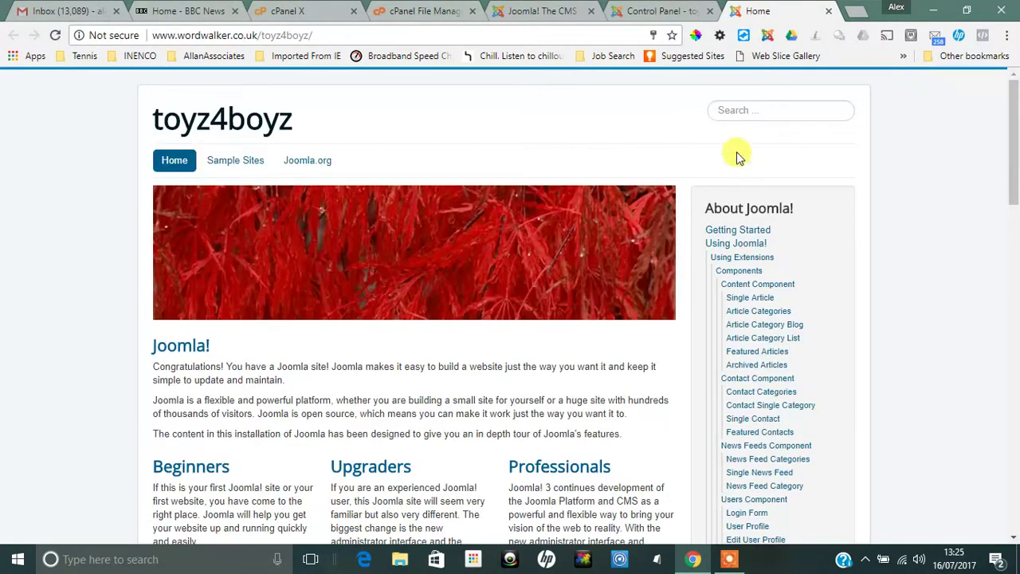
Browse the toyz4boyz home page's sample content and open Random Image from the About Joomla! menu
{"action": "scroll", "coordinate": [434, 341], "scroll_direction": "down", "scroll_amount": 1}
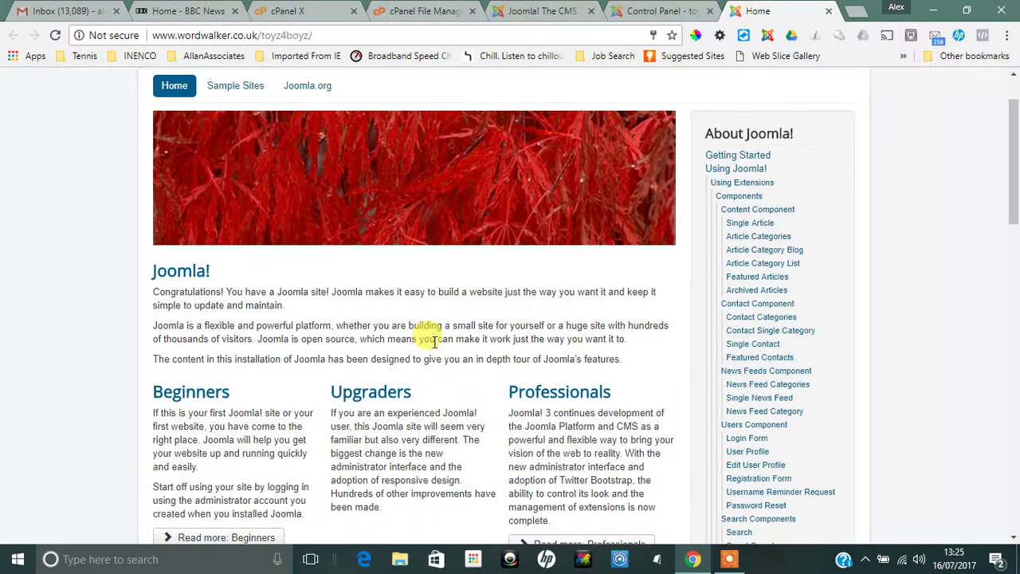
{"action": "scroll", "coordinate": [434, 341], "scroll_direction": "down", "scroll_amount": 10}
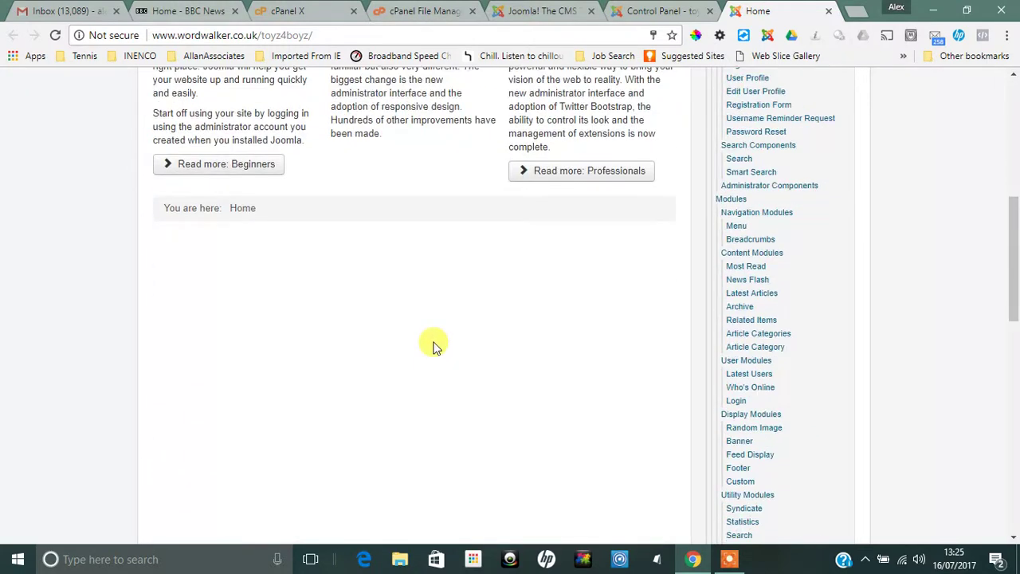
{"action": "scroll", "coordinate": [434, 346], "scroll_direction": "down", "scroll_amount": 5}
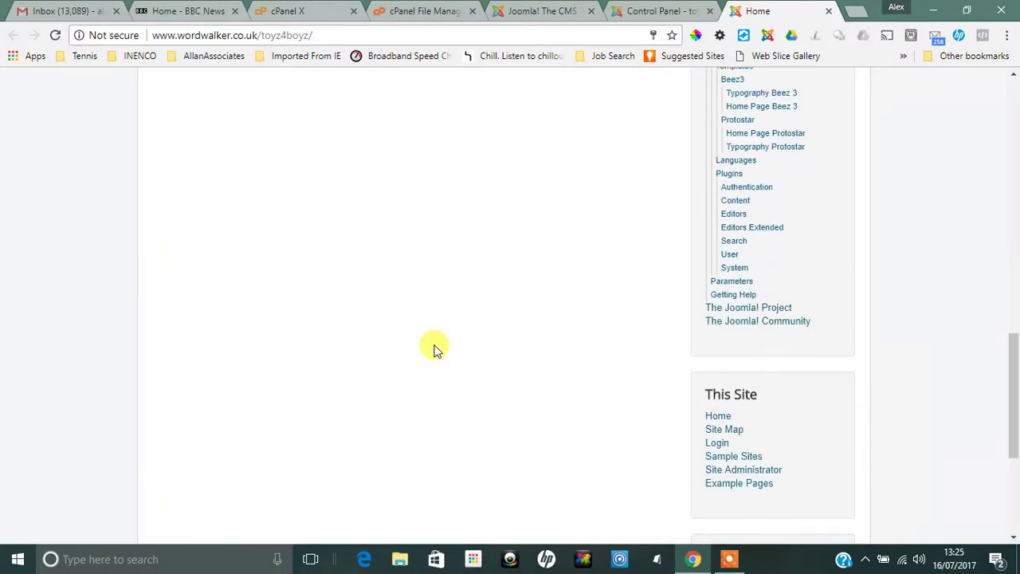
{"action": "scroll", "coordinate": [434, 351], "scroll_direction": "down", "scroll_amount": 4}
{"action": "scroll", "coordinate": [432, 353], "scroll_direction": "up", "scroll_amount": 8}
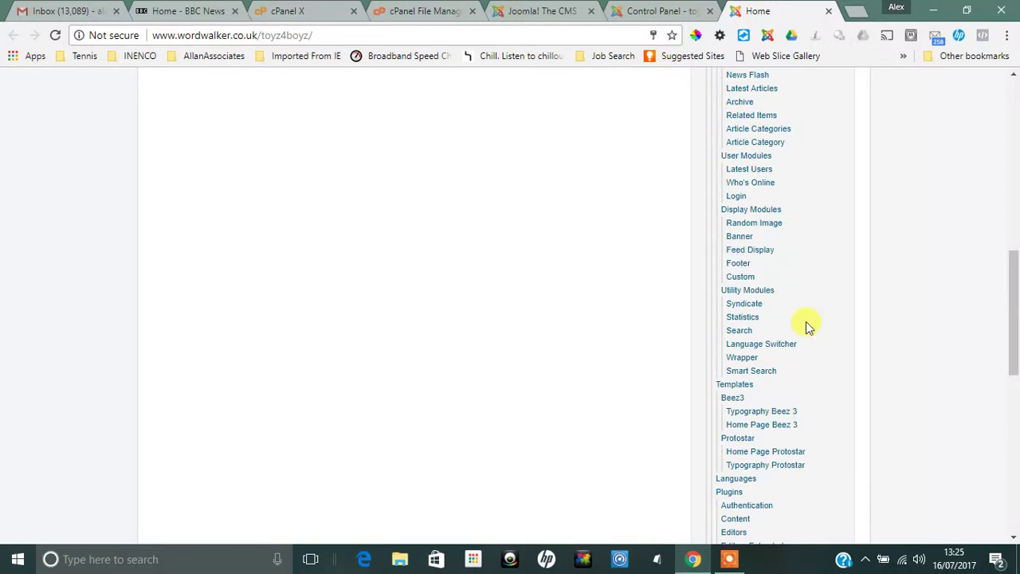
{"action": "scroll", "coordinate": [805, 321], "scroll_direction": "up", "scroll_amount": 2}
{"action": "scroll", "coordinate": [876, 295], "scroll_direction": "up", "scroll_amount": 4}
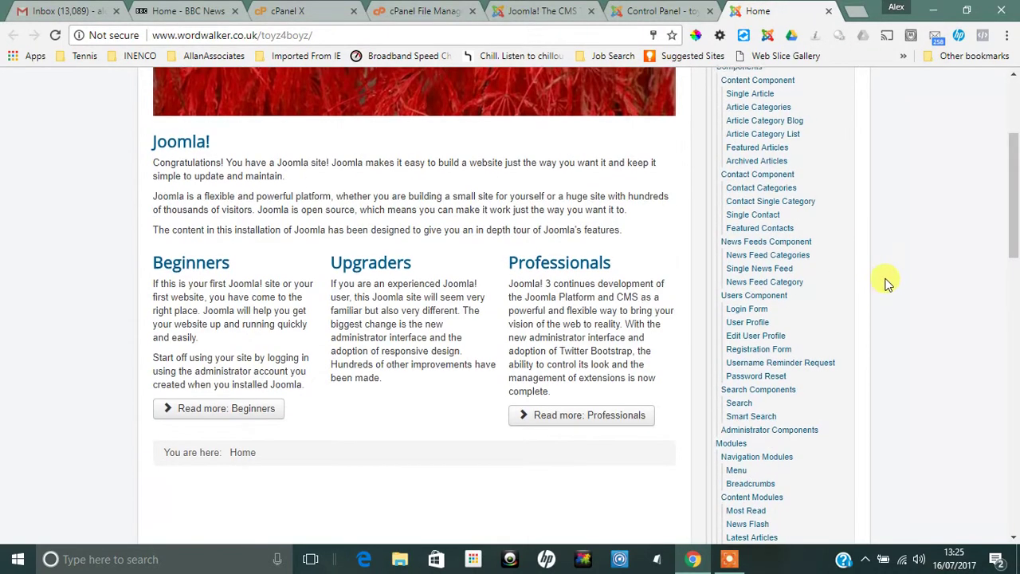
{"action": "scroll", "coordinate": [888, 283], "scroll_direction": "up", "scroll_amount": 2}
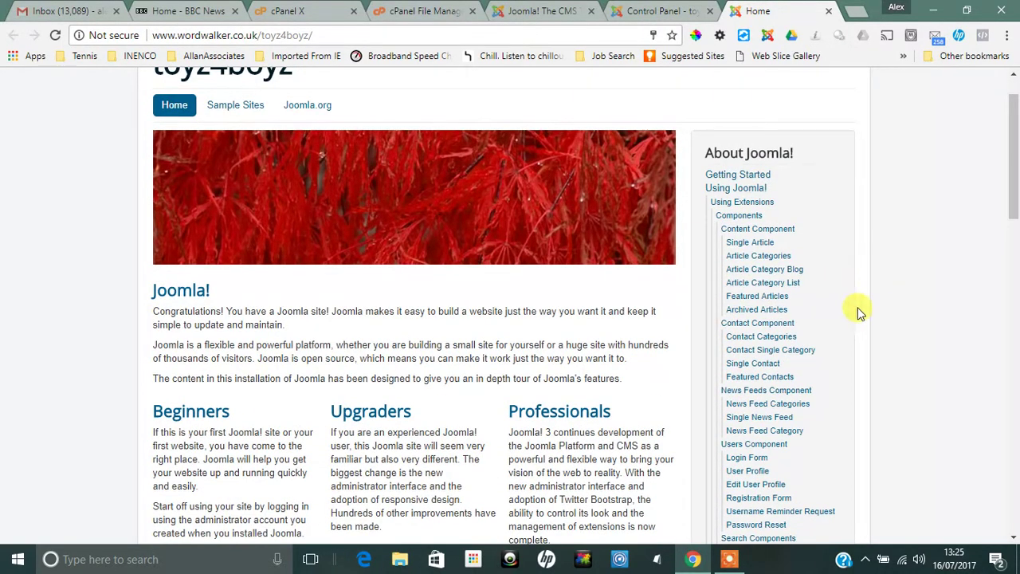
{"action": "scroll", "coordinate": [856, 331], "scroll_direction": "down", "scroll_amount": 2}
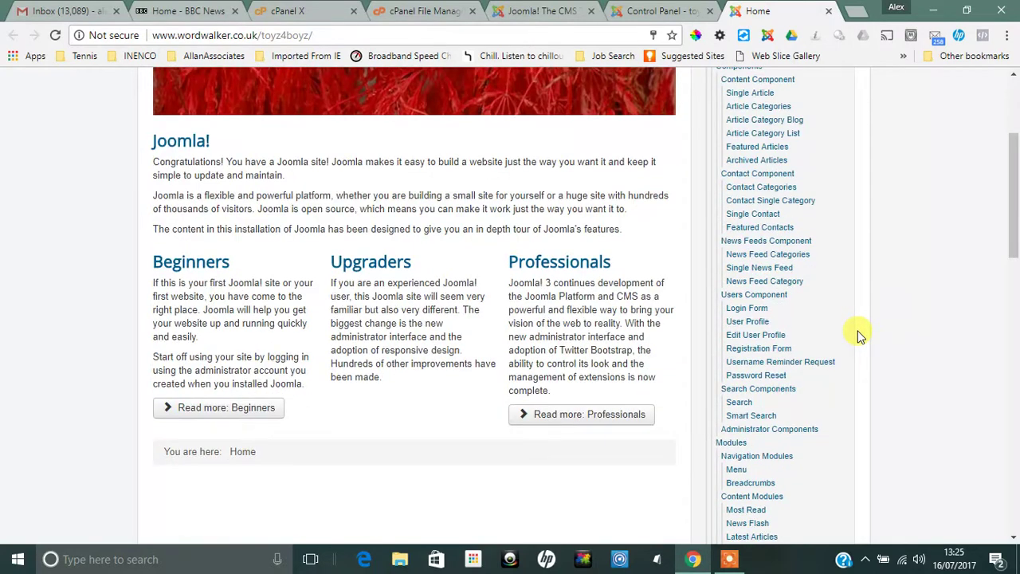
{"action": "scroll", "coordinate": [869, 392], "scroll_direction": "down", "scroll_amount": 2}
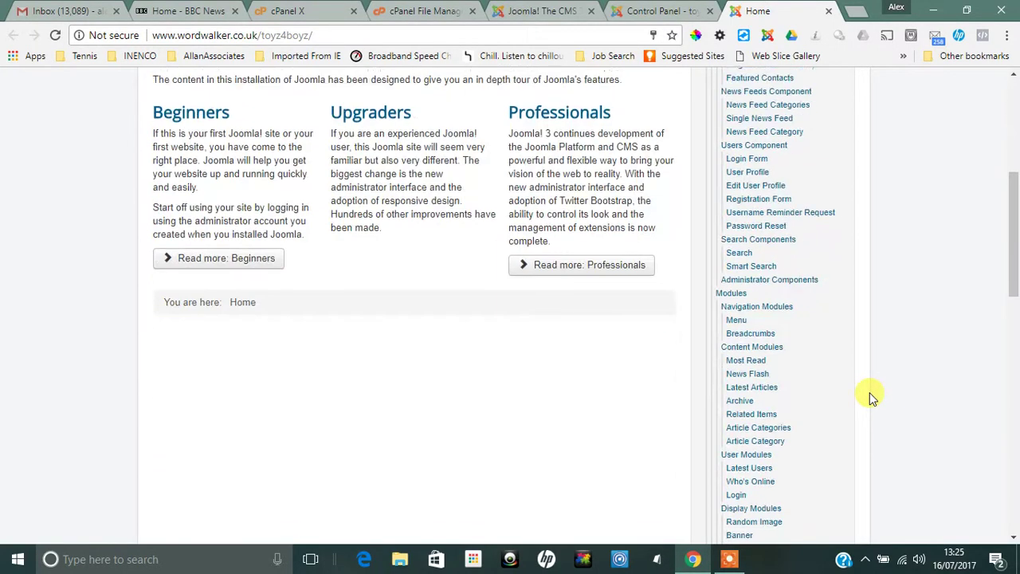
{"action": "scroll", "coordinate": [869, 392], "scroll_direction": "down", "scroll_amount": 2}
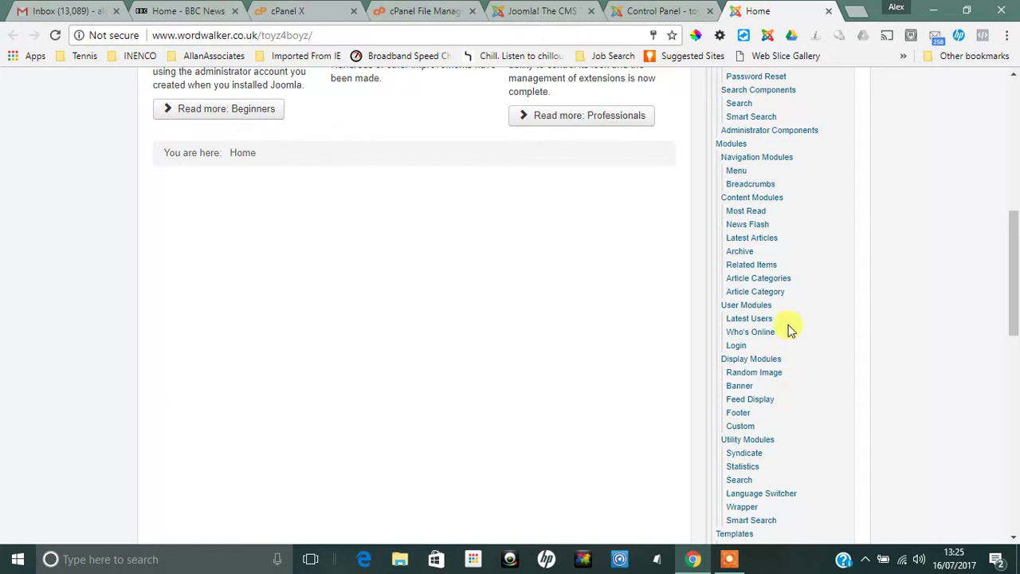
{"action": "left_click", "coordinate": [761, 372]}
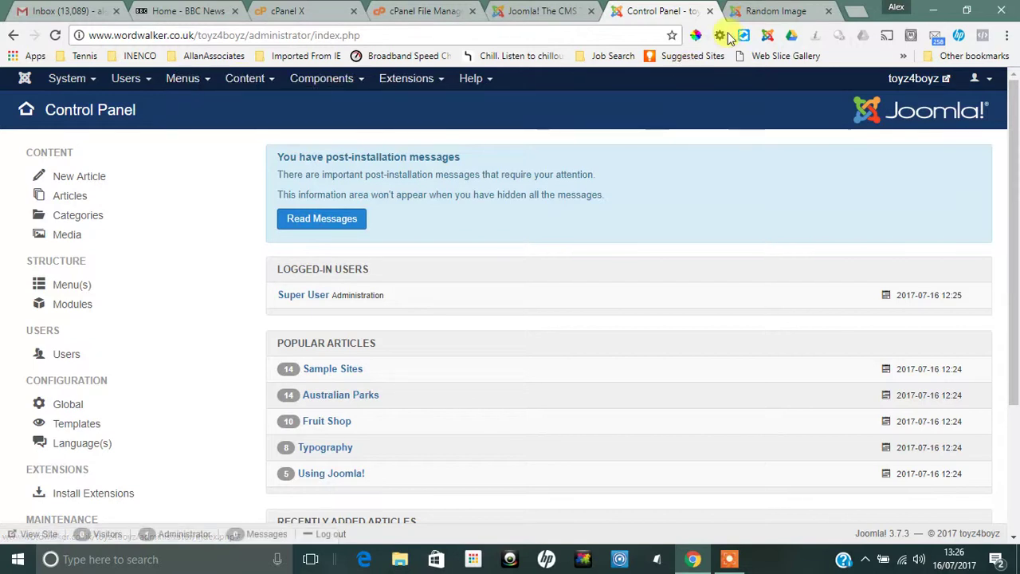
Switch to the Random Image Module tab, then go back to the Joomla! The CMS tab
{"action": "key", "text": "ctrl+Tab"}
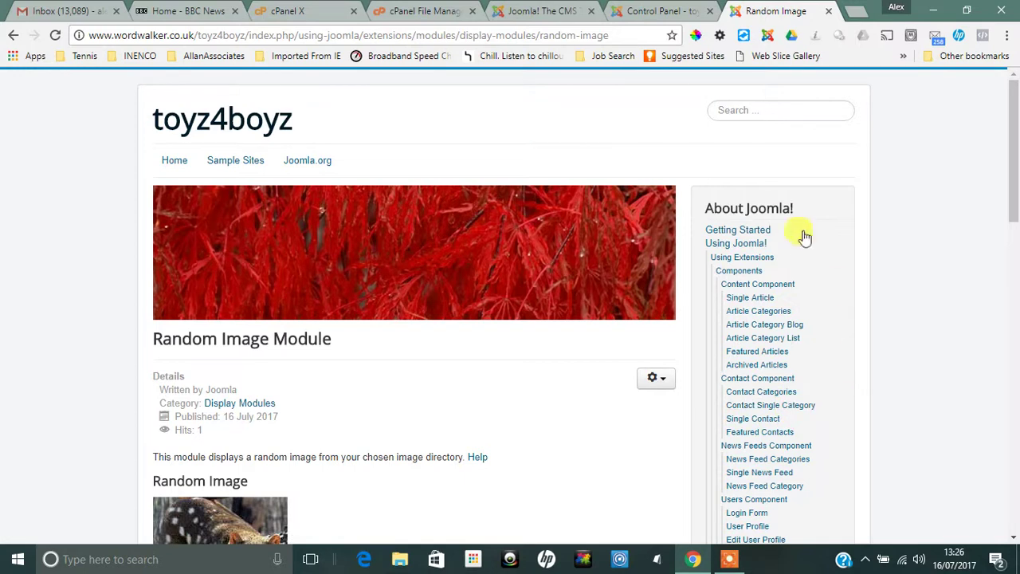
{"action": "left_click", "coordinate": [531, 14]}
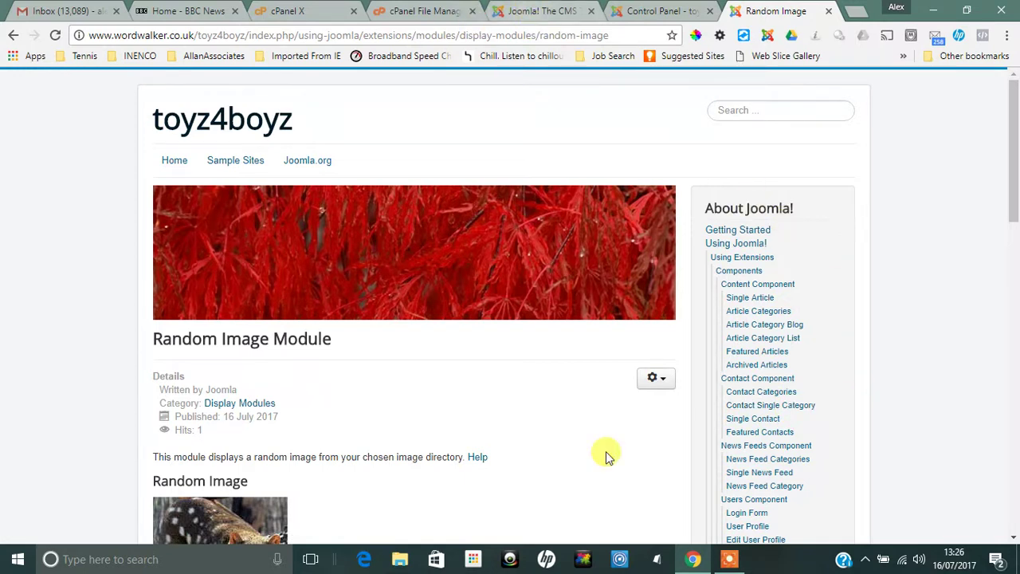